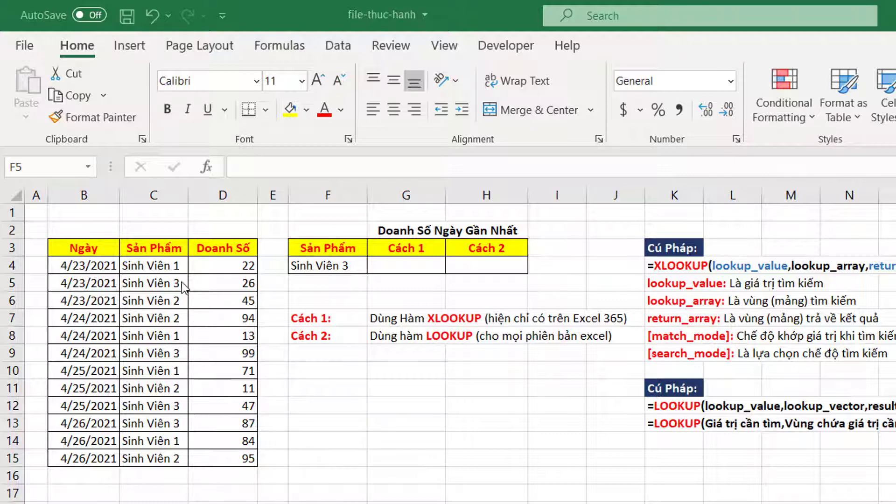
Step: Check Sinh Viên 3's sales values in the table: the first, 99, and the latest, 87
{"action": "left_click", "coordinate": [226, 280]}
{"action": "left_click", "coordinate": [219, 351]}
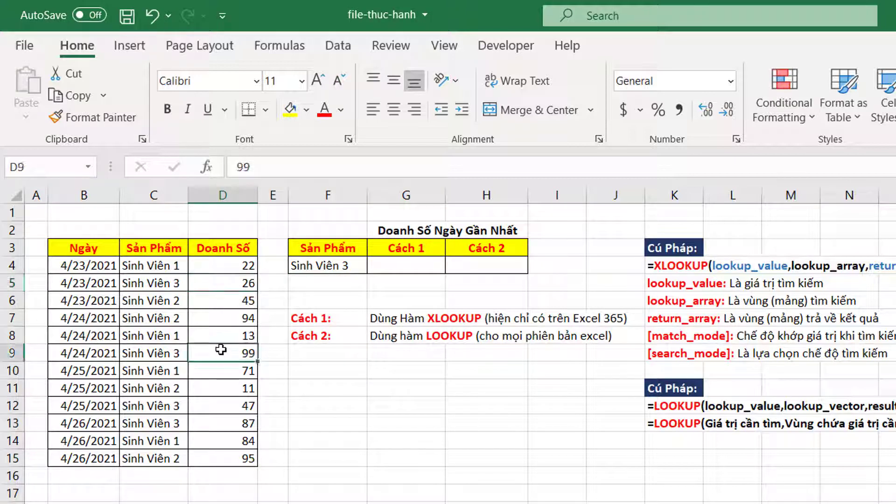
{"action": "left_click", "coordinate": [212, 402]}
{"action": "left_click", "coordinate": [212, 426]}
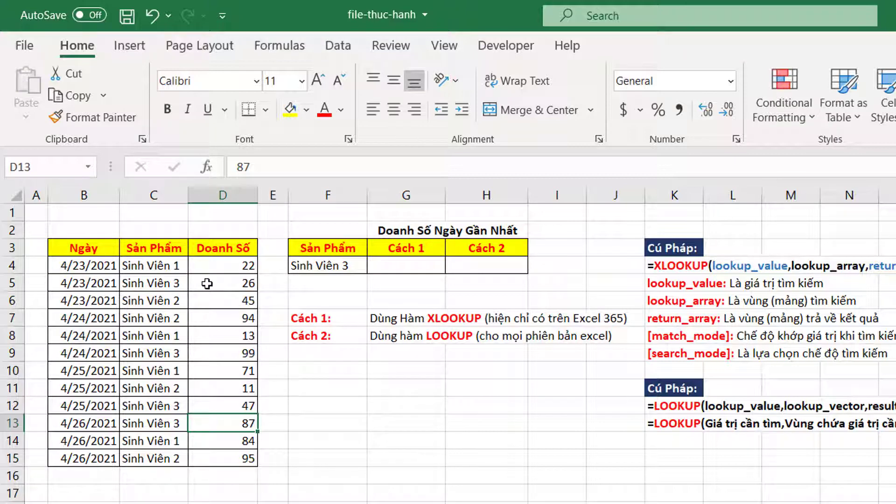
Step: Enter =VLOOKUP(F4,C3:D15,2,0) in I4, which returns only the first sale, 26
{"action": "left_click", "coordinate": [549, 270]}
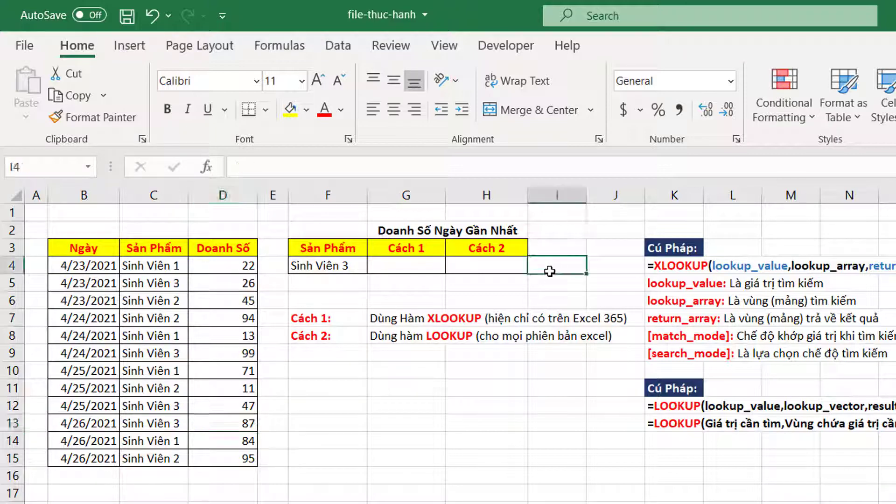
{"action": "type", "text": "="}
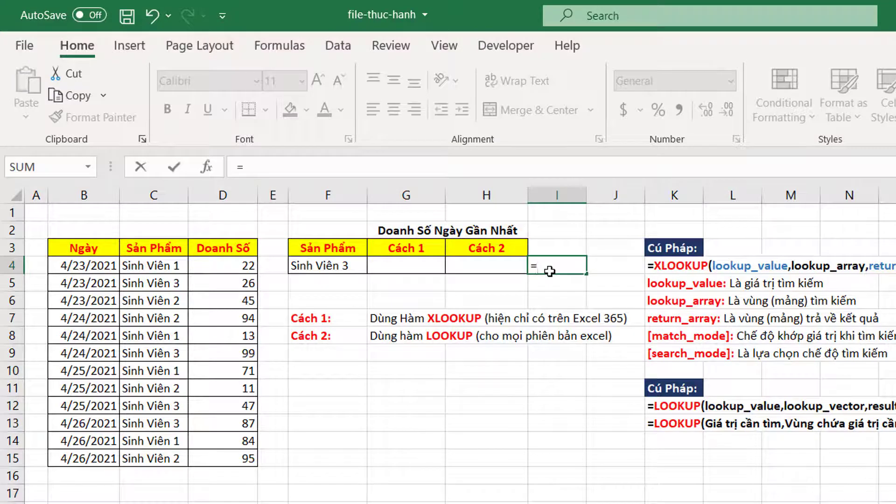
{"action": "type", "text": "Vl"}
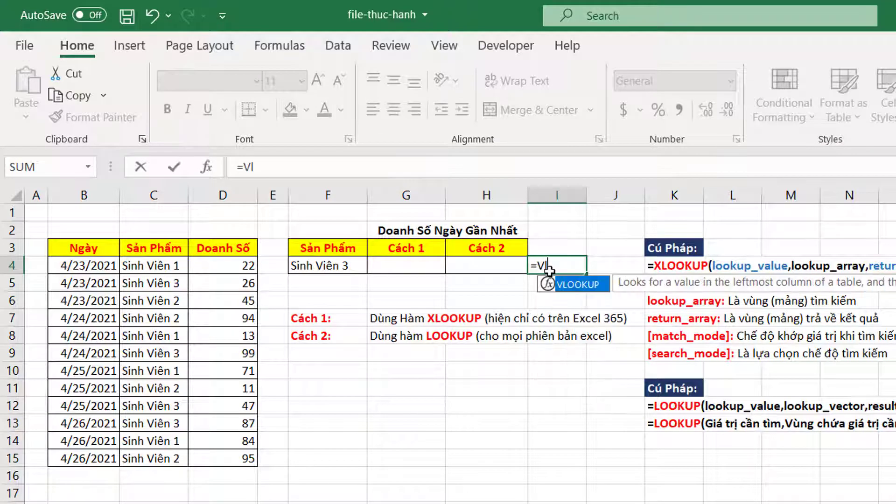
{"action": "key", "text": "Tab"}
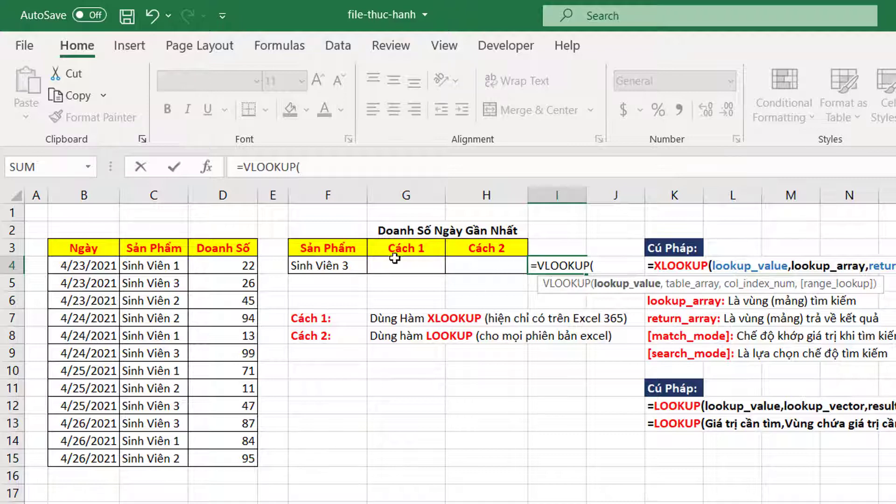
{"action": "left_click", "coordinate": [329, 264]}
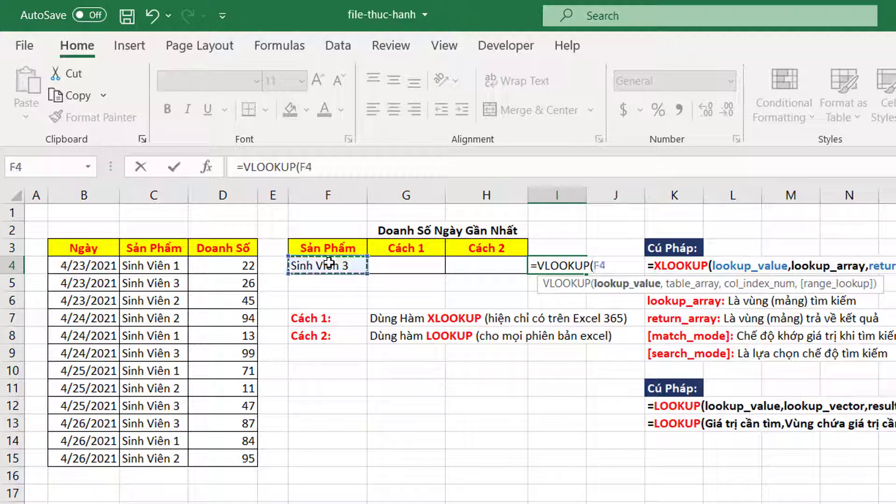
{"action": "type", "text": ","}
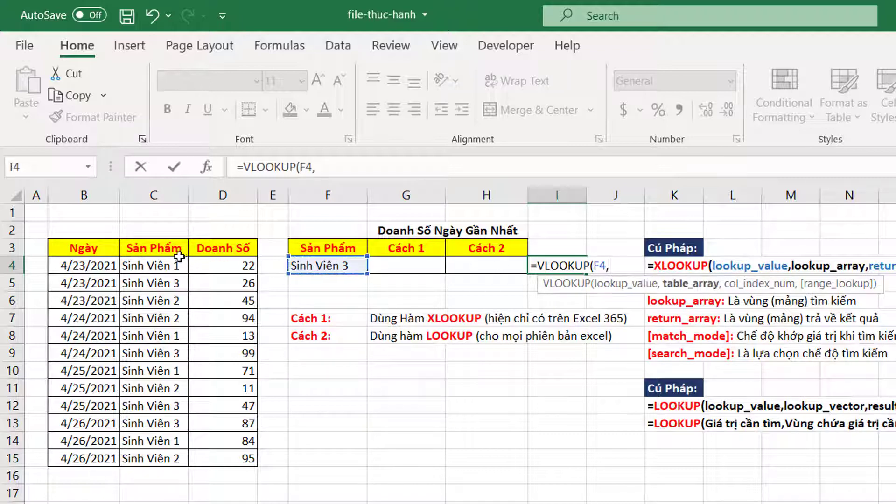
{"action": "left_click_drag", "start_coordinate": [167, 246], "coordinate": [236, 454]}
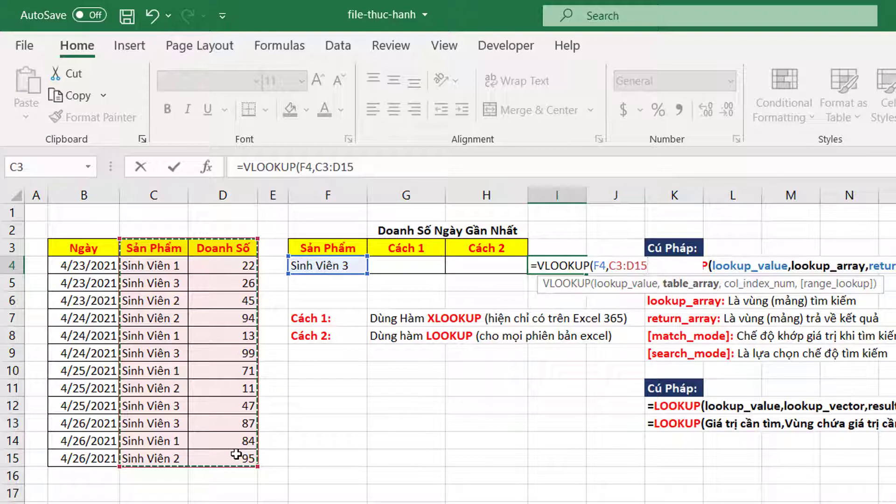
{"action": "type", "text": ",2"}
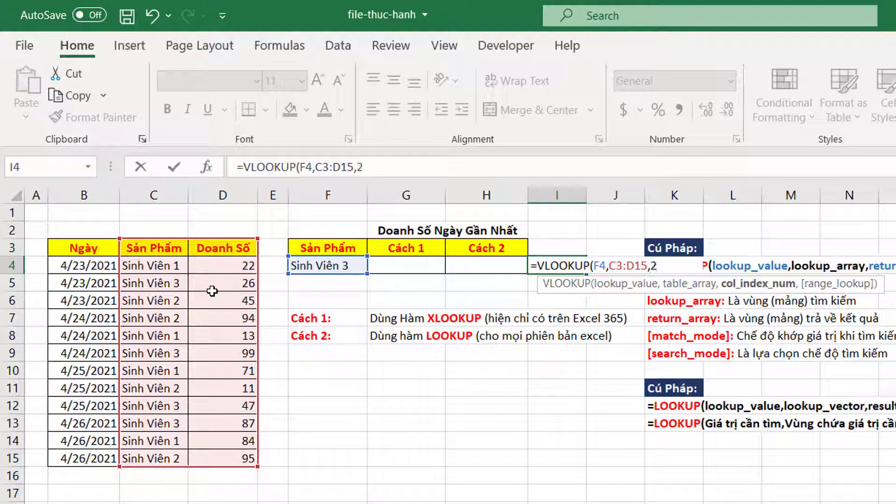
{"action": "type", "text": ","}
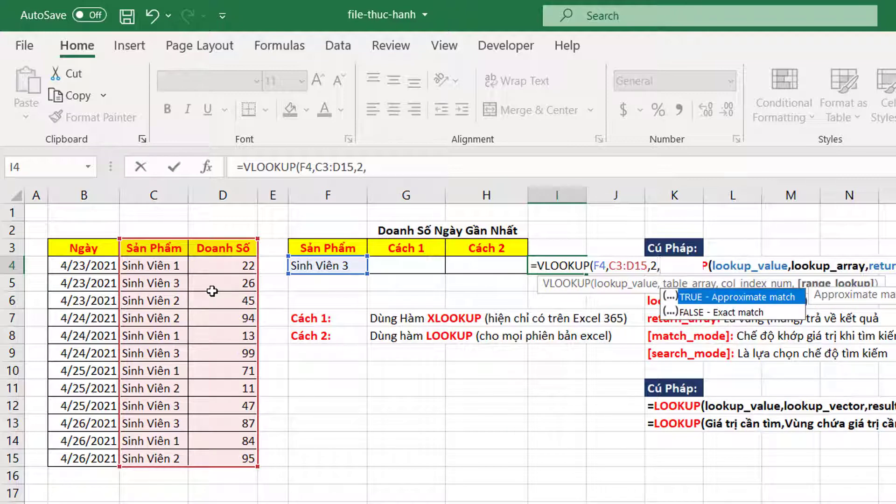
{"action": "type", "text": ")"}
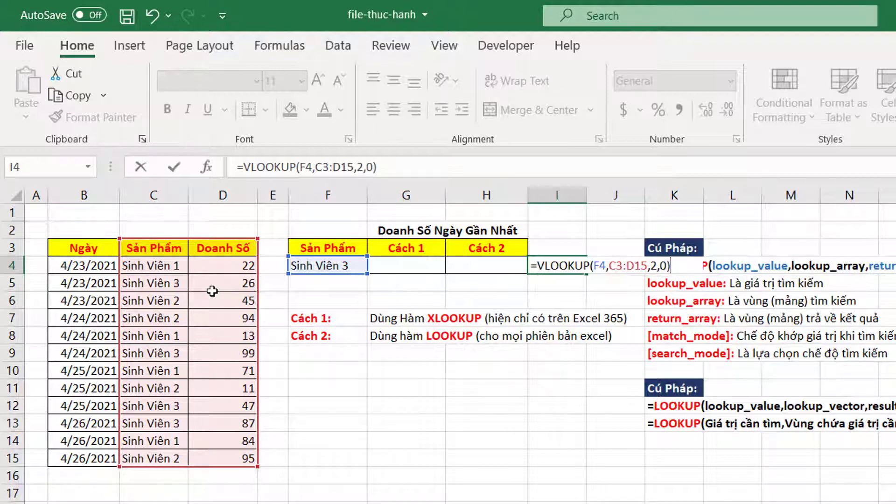
{"action": "key", "text": "Return"}
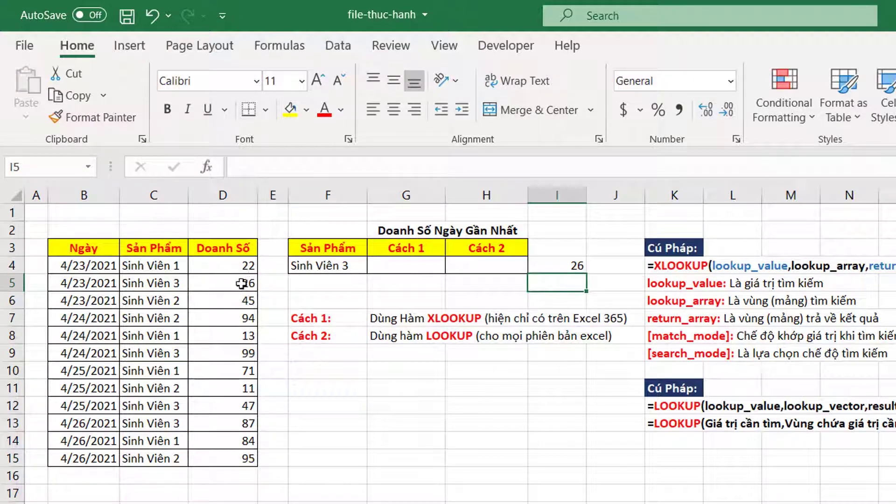
{"action": "left_click", "coordinate": [223, 280]}
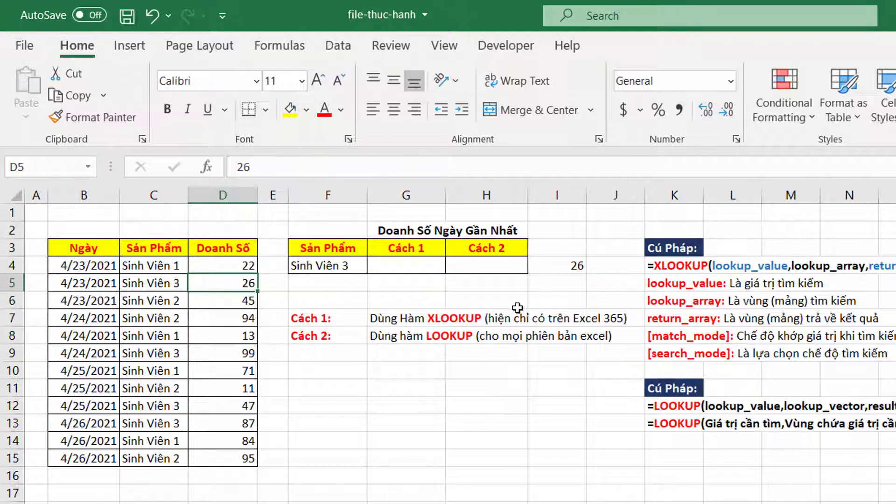
{"action": "left_click", "coordinate": [410, 265]}
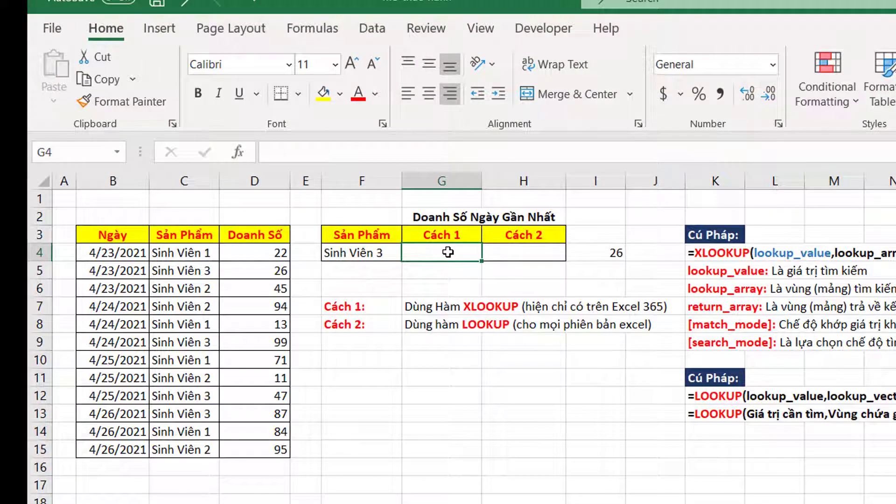
Step: Cancel the stray entry and reselect cell G4
{"action": "type", "text": "="}
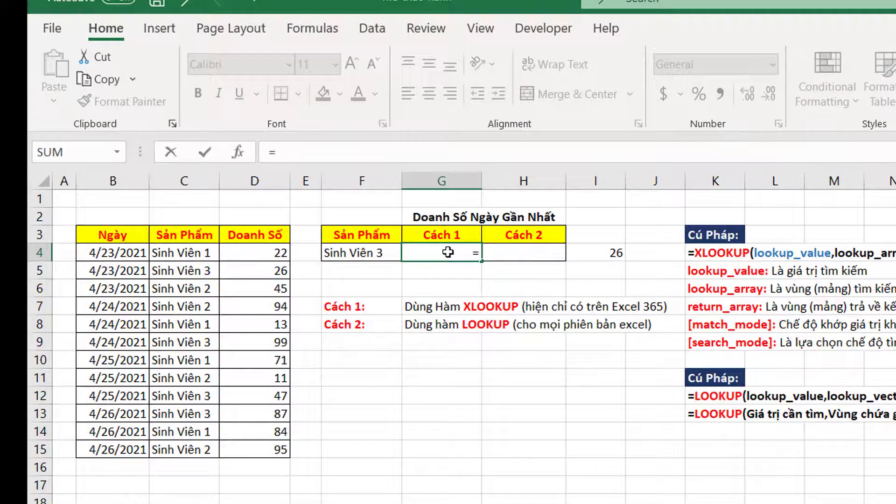
{"action": "key", "text": "Escape"}
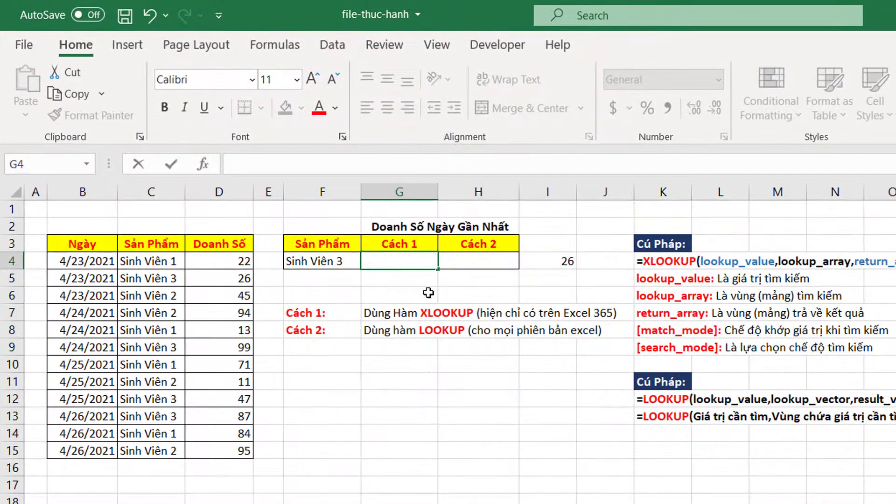
{"action": "left_click", "coordinate": [412, 277]}
{"action": "left_click", "coordinate": [408, 261]}
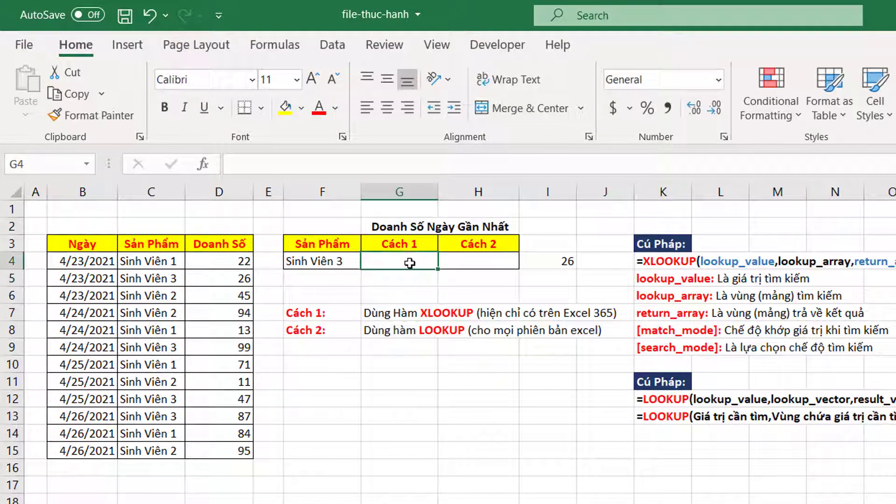
{"action": "left_click", "coordinate": [367, 108]}
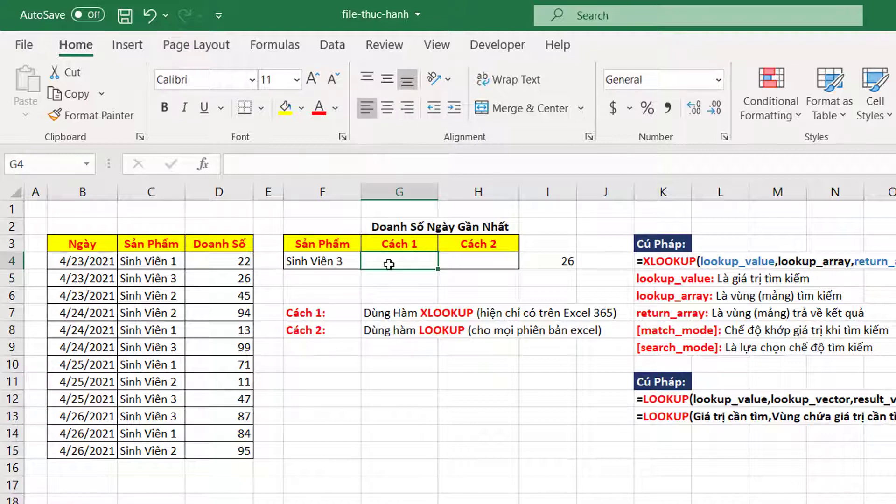
Step: Start =XLOOKUP(F4,C3:C15,D3:D15, in G4 with lookup value, lookup array and return array
{"action": "type", "text": "="}
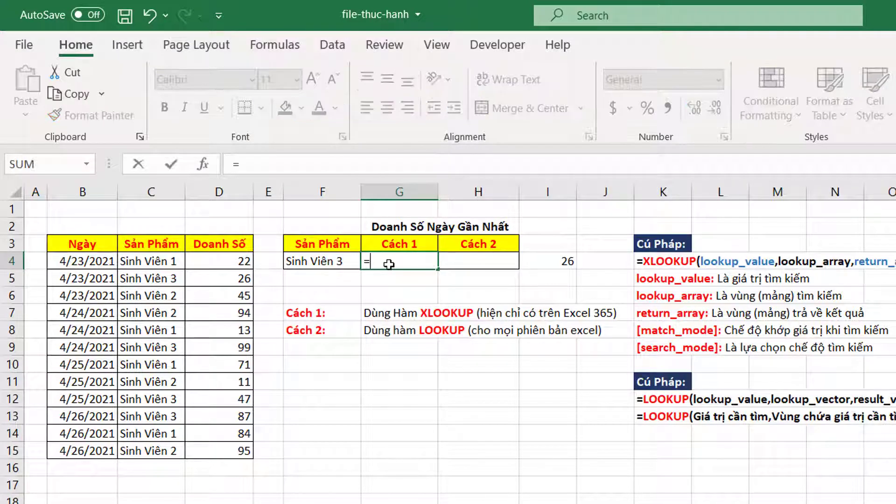
{"action": "type", "text": "XL"}
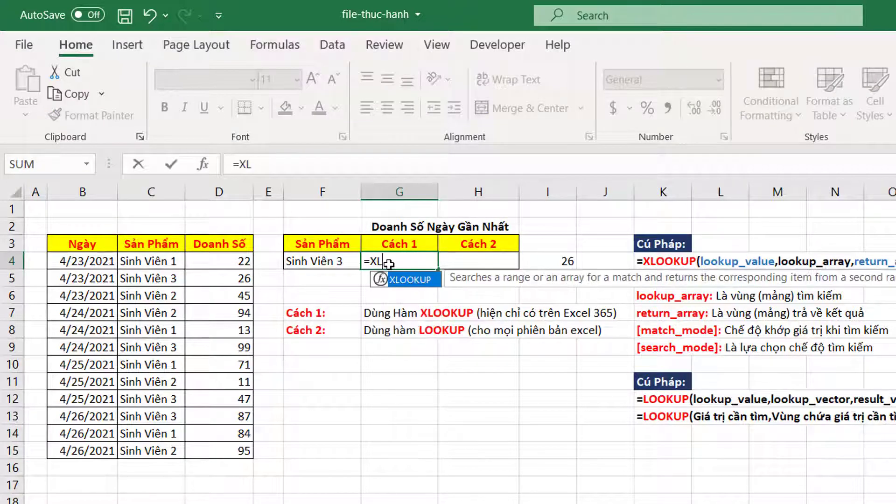
{"action": "key", "text": "Tab"}
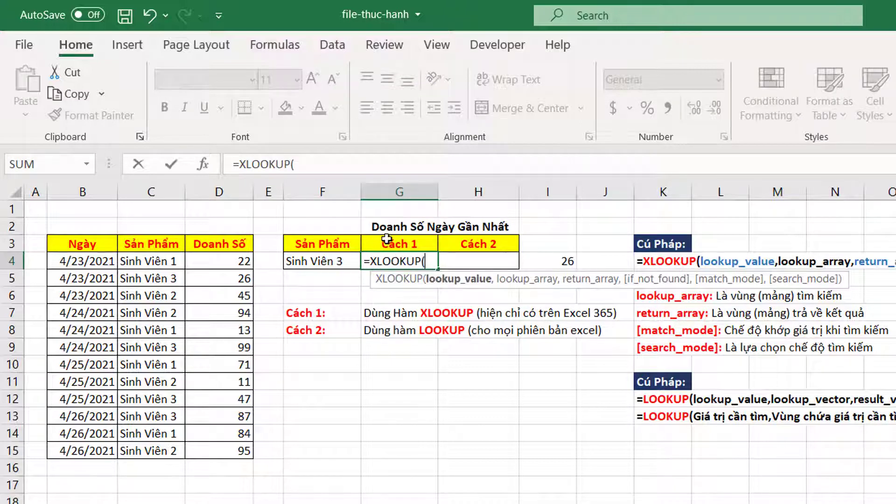
{"action": "left_click", "coordinate": [327, 262]}
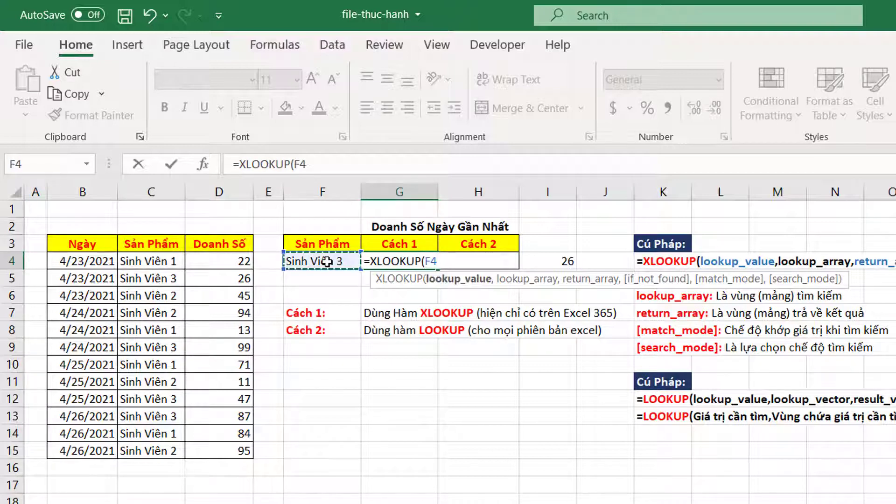
{"action": "type", "text": ","}
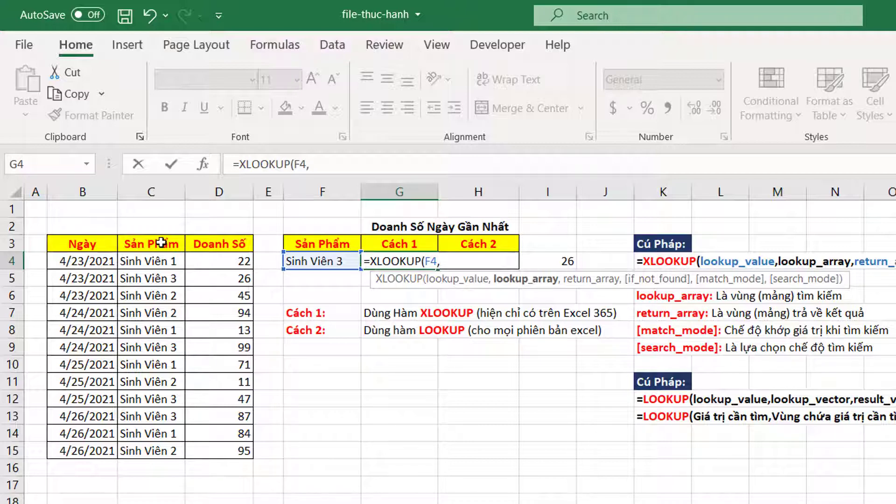
{"action": "left_click_drag", "start_coordinate": [161, 247], "coordinate": [145, 448]}
{"action": "type", "text": ","}
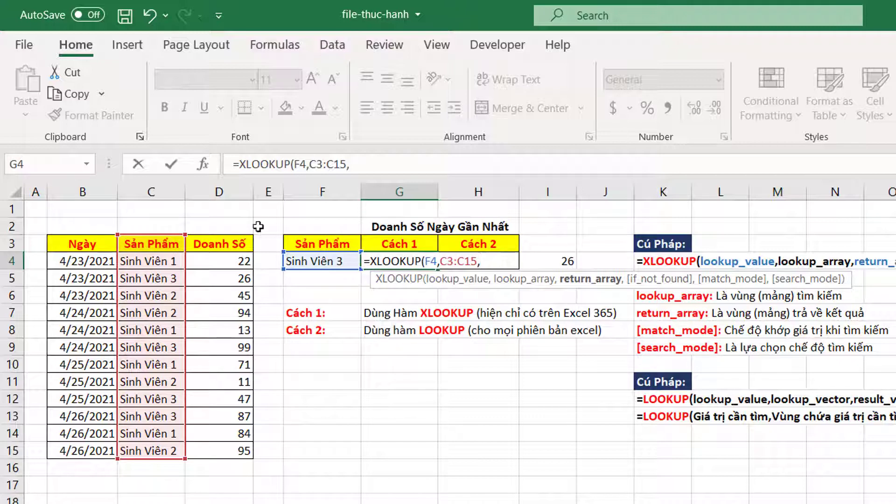
{"action": "left_click_drag", "start_coordinate": [221, 243], "coordinate": [228, 448]}
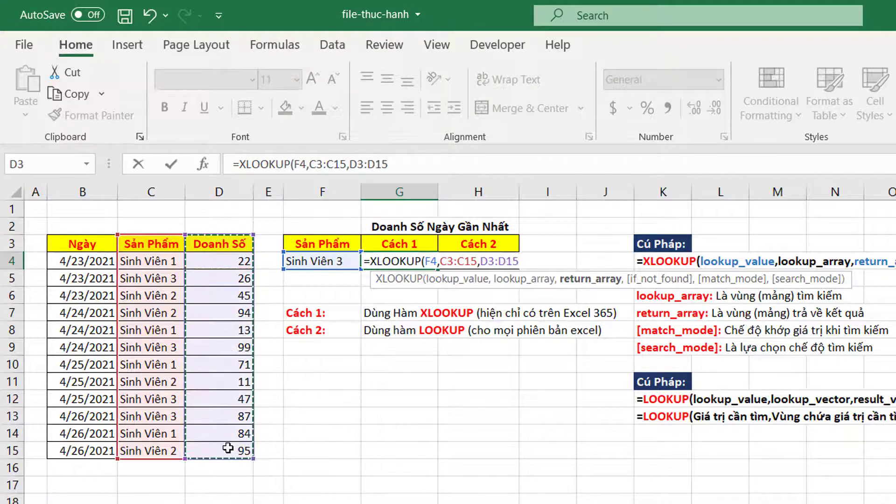
{"action": "type", "text": ","}
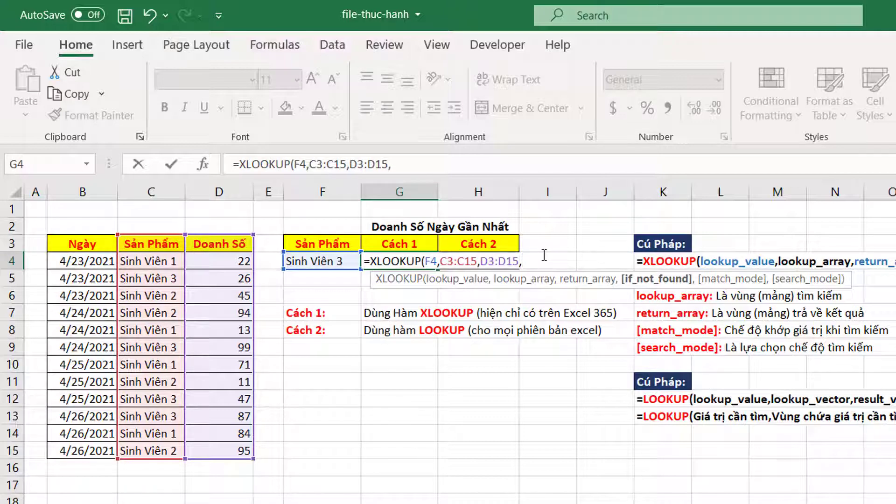
Step: Finish G4's XLOOKUP with "khong tim thay" and search mode -1, returning 87
{"action": "type", "text": ","}
{"action": "key", "text": "BackSpace"}
{"action": "type", "text": "khong"}
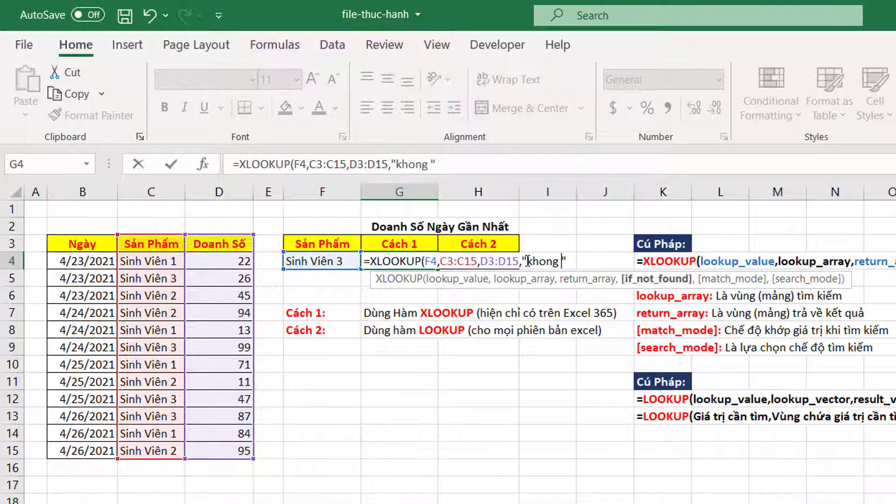
{"action": "type", "text": " tim thay\""}
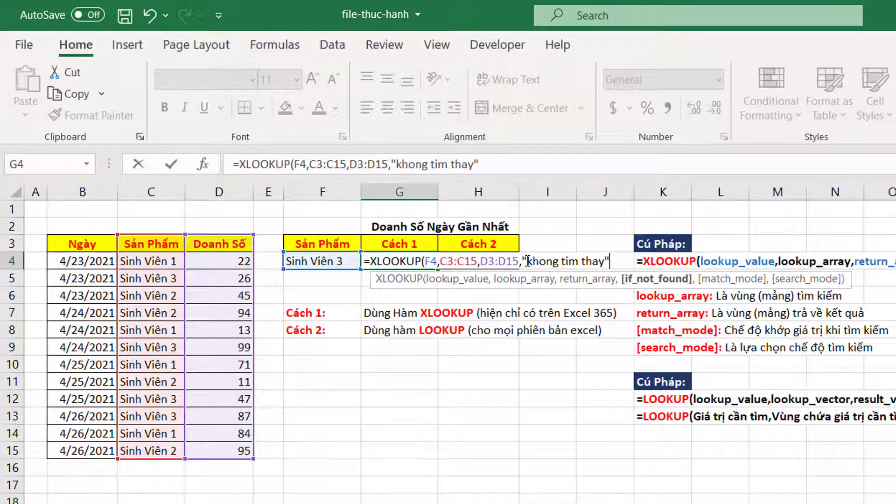
{"action": "type", "text": ","}
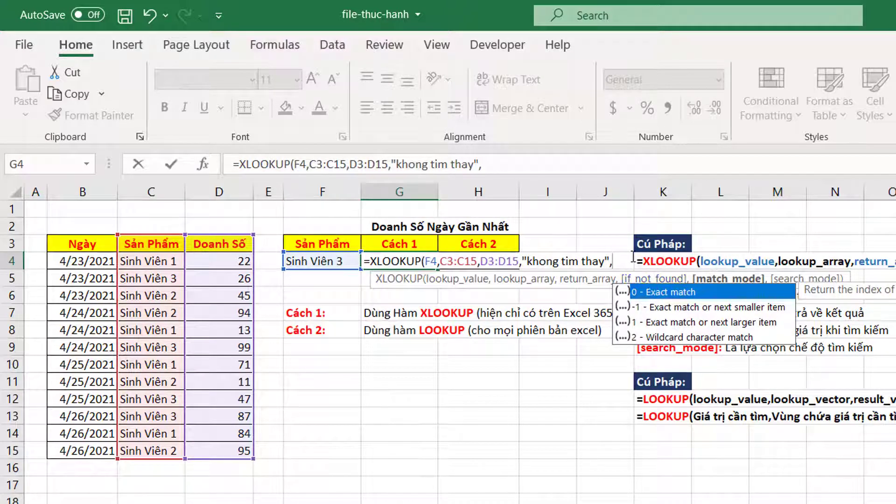
{"action": "type", "text": ","}
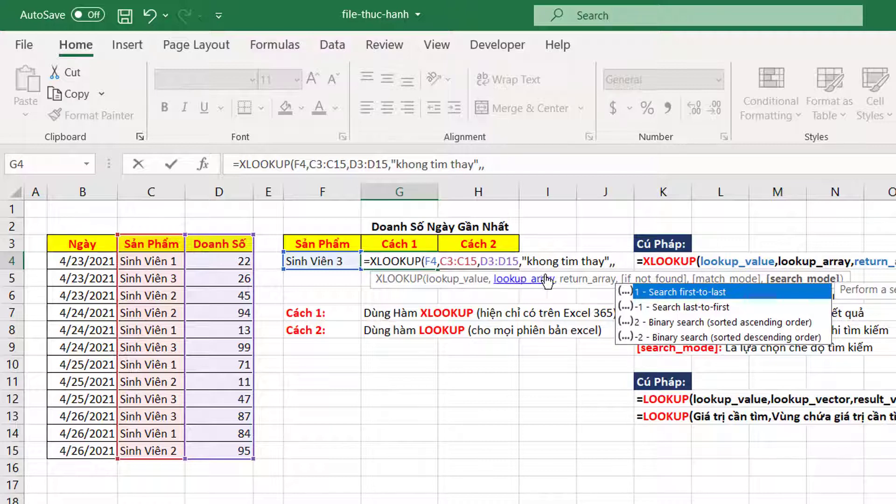
{"action": "left_click", "coordinate": [648, 310]}
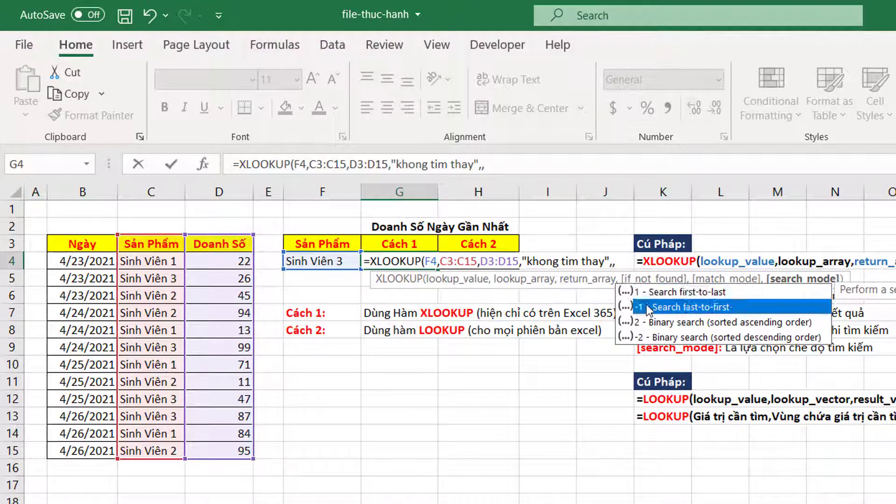
{"action": "double_click", "coordinate": [648, 307]}
{"action": "type", "text": ")"}
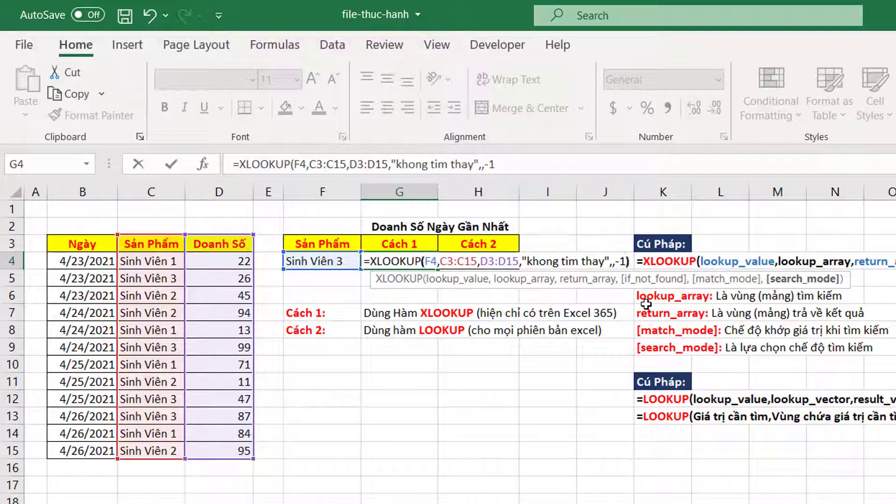
{"action": "key", "text": "Return"}
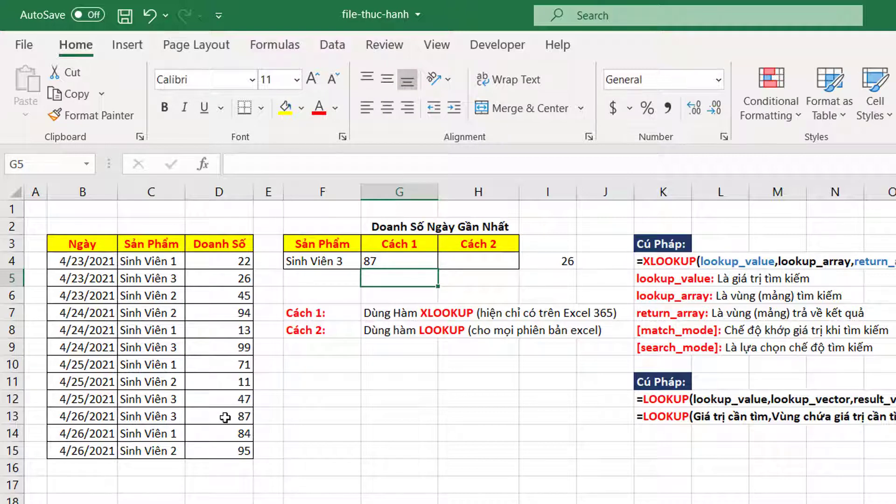
Step: Switch F4's product to Sinh Viên 2 from its dropdown list
{"action": "left_click", "coordinate": [225, 418]}
{"action": "left_click", "coordinate": [339, 262]}
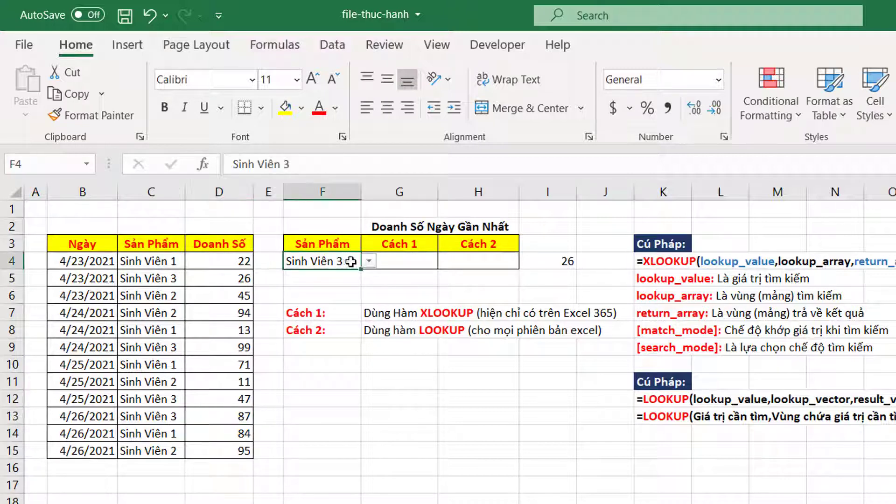
{"action": "left_click", "coordinate": [369, 261]}
{"action": "left_click", "coordinate": [361, 289]}
{"action": "left_click", "coordinate": [361, 275]}
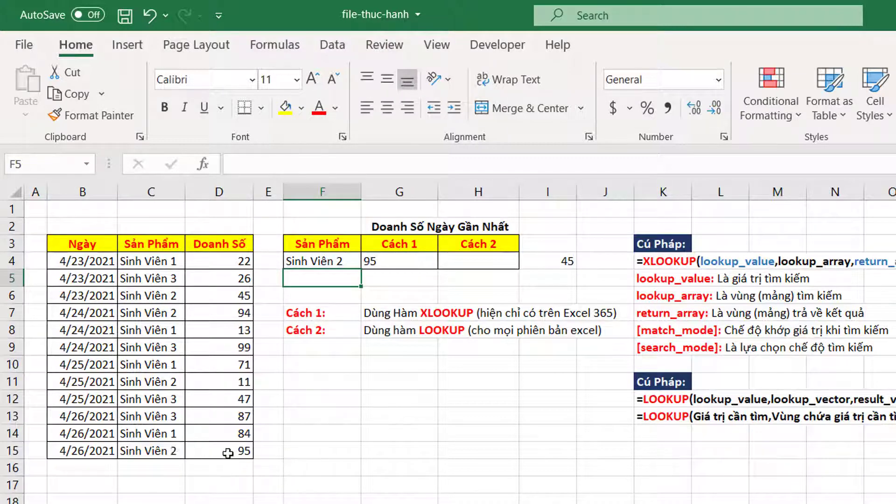
Step: Change F4 to Sinh Viên 1 so G4 shows its latest sale, 84
{"action": "left_click", "coordinate": [341, 261]}
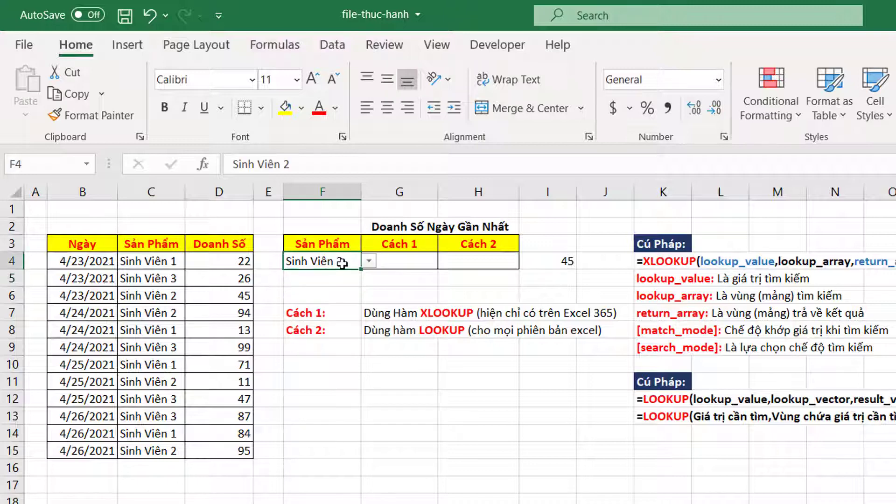
{"action": "left_click", "coordinate": [377, 262]}
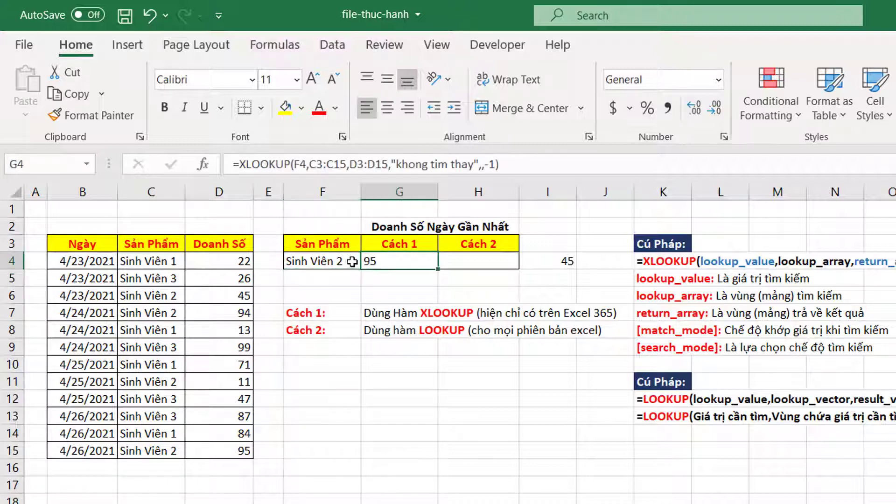
{"action": "left_click", "coordinate": [353, 262]}
{"action": "left_click", "coordinate": [368, 263]}
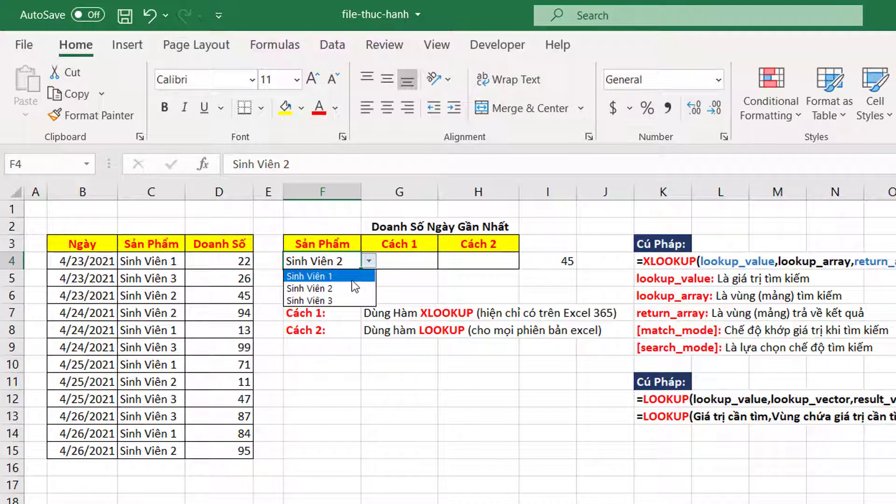
{"action": "left_click", "coordinate": [351, 277]}
{"action": "left_click", "coordinate": [352, 282]}
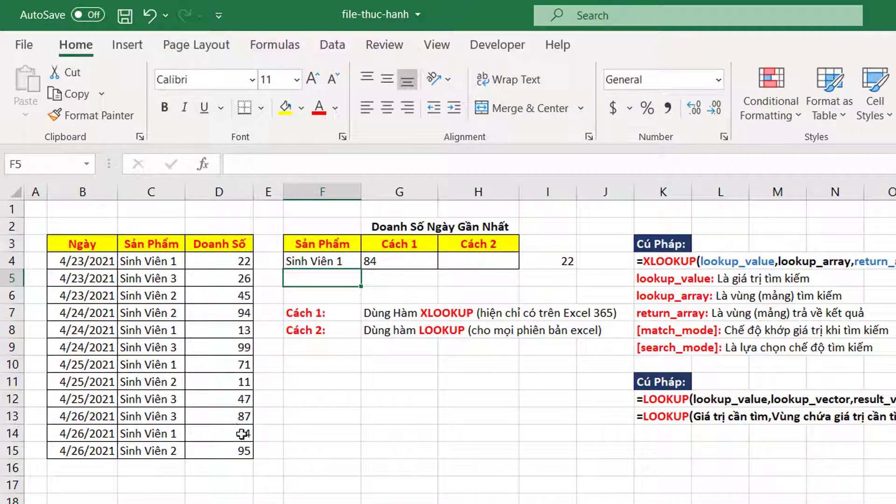
Step: Try the unlisted product Sinh Viên 4 in F4 and cancel the validation error
{"action": "left_click", "coordinate": [342, 261]}
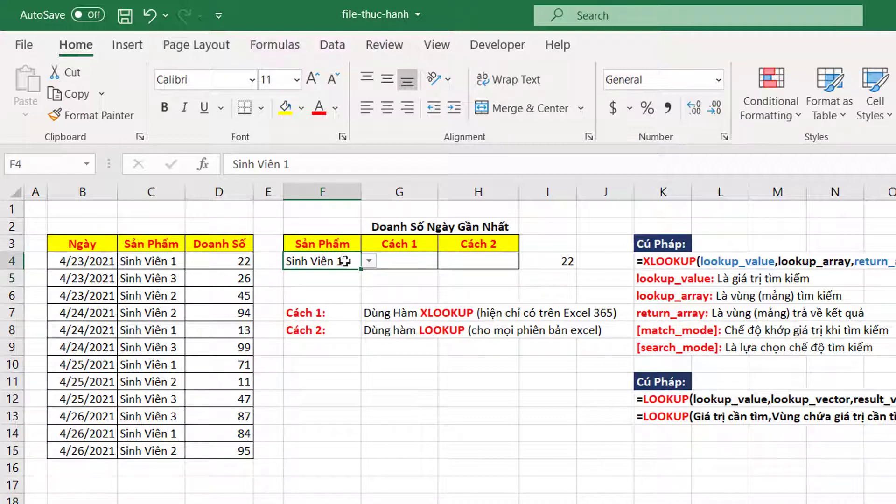
{"action": "double_click", "coordinate": [345, 261]}
{"action": "key", "text": "BackSpace"}
{"action": "type", "text": "4"}
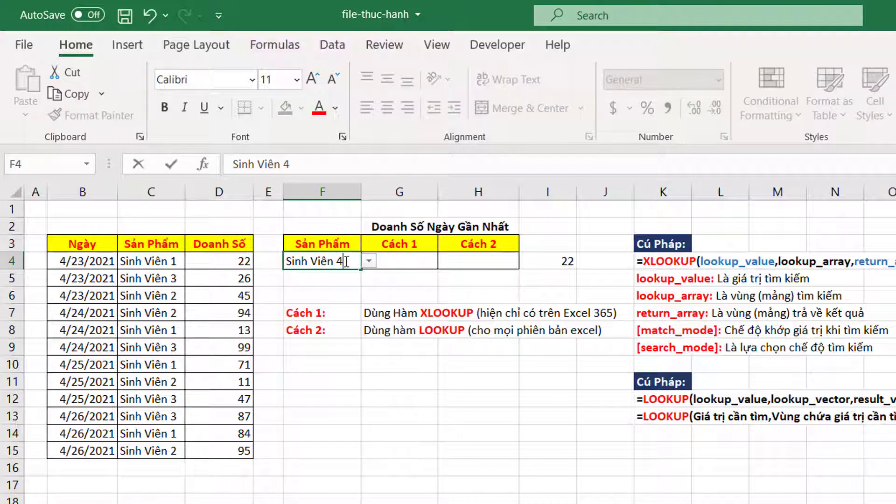
{"action": "key", "text": "Return"}
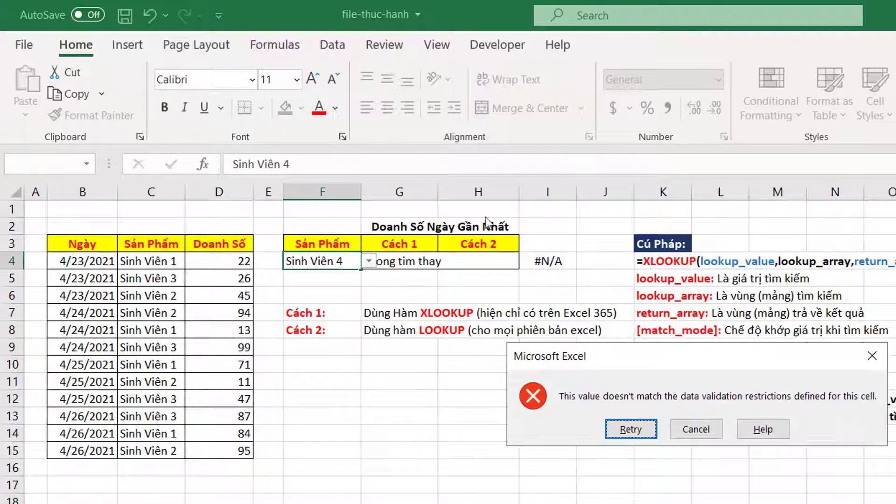
{"action": "left_click", "coordinate": [872, 357]}
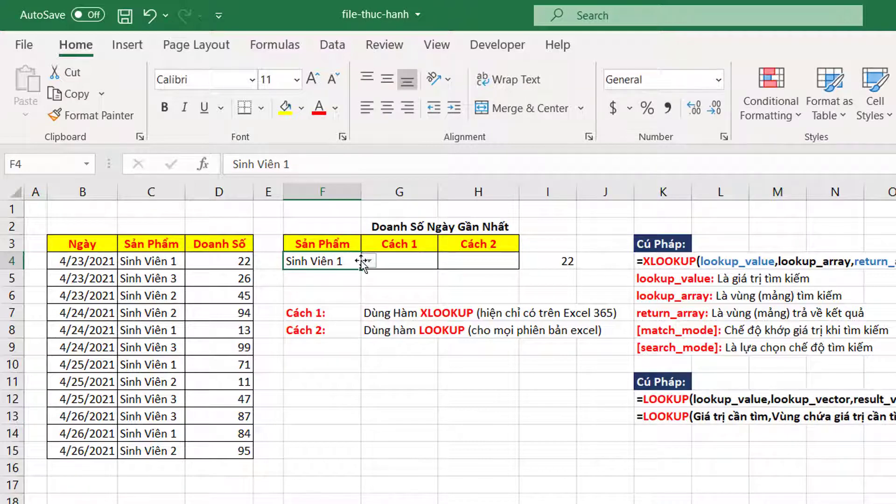
{"action": "key", "text": "Return"}
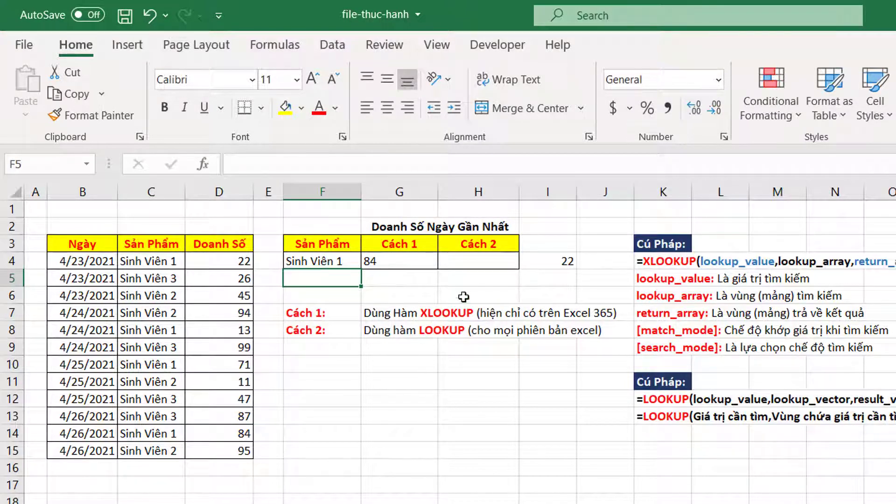
{"action": "left_click", "coordinate": [481, 263]}
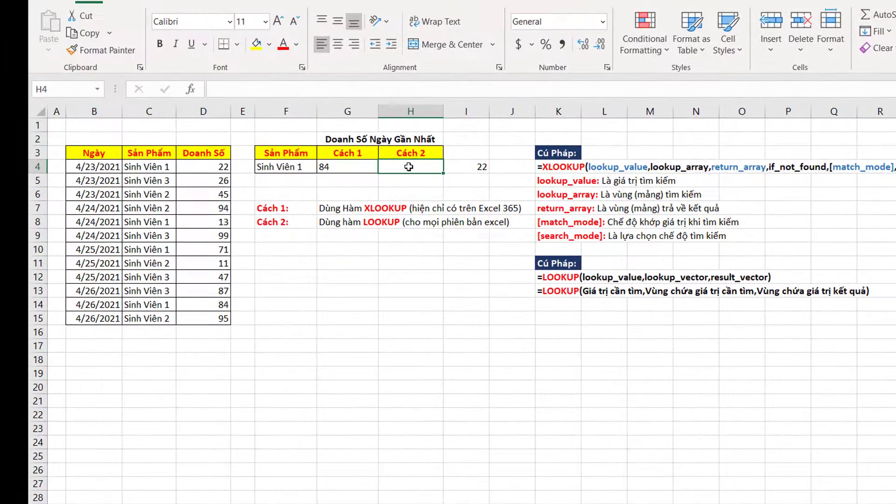
Step: Begin H4's formula as =LOOKUP(2,C4:C15=F4 and highlight the comparison part
{"action": "type", "text": "="}
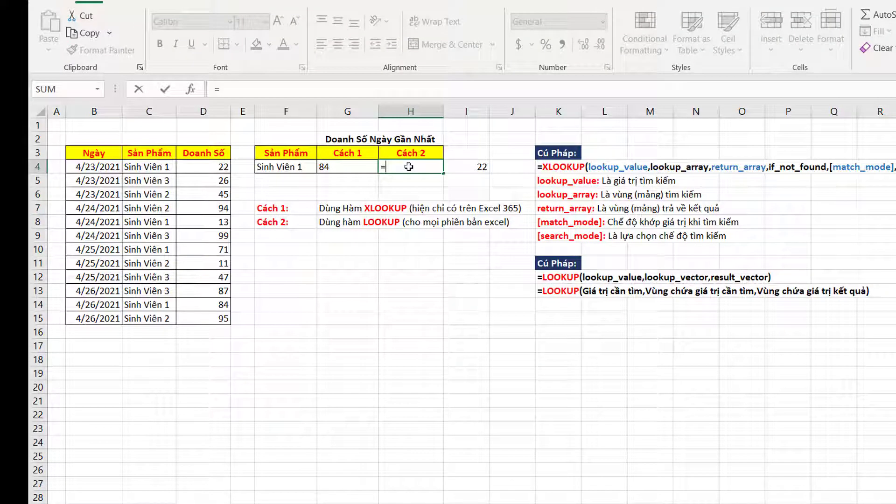
{"action": "type", "text": "Lo"}
{"action": "type", "text": "o"}
{"action": "key", "text": "Tab"}
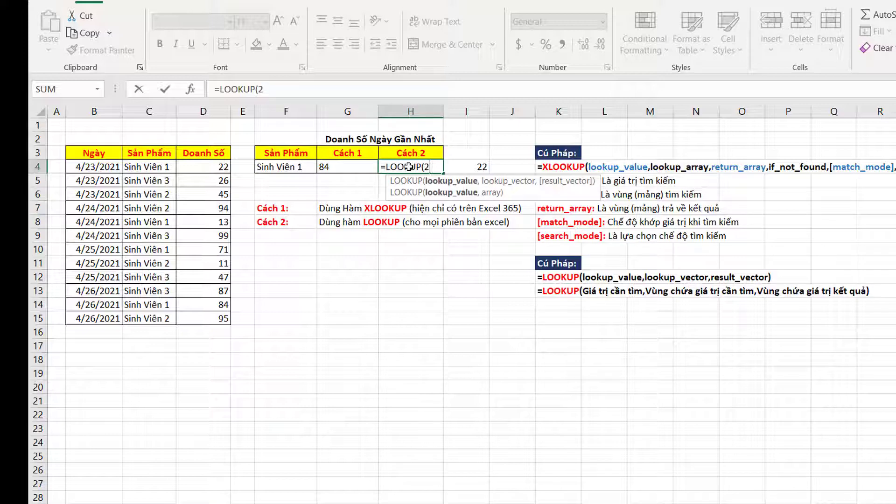
{"action": "type", "text": ","}
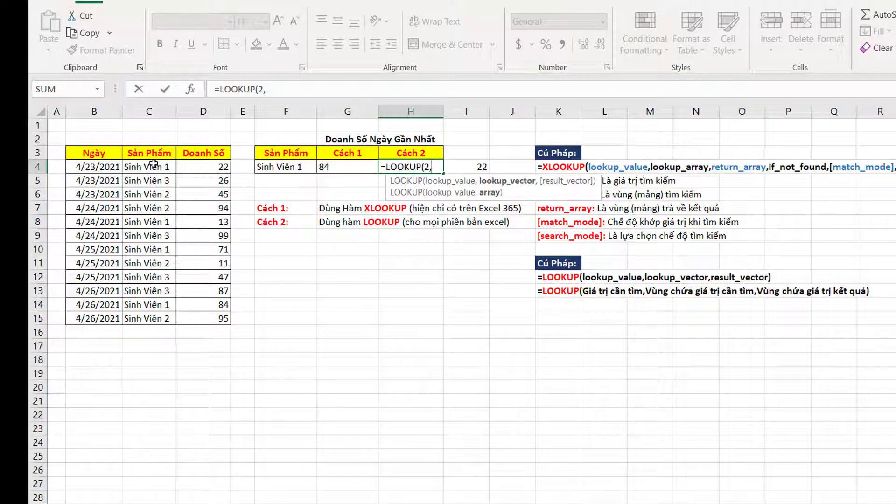
{"action": "left_click_drag", "start_coordinate": [152, 162], "coordinate": [148, 318]}
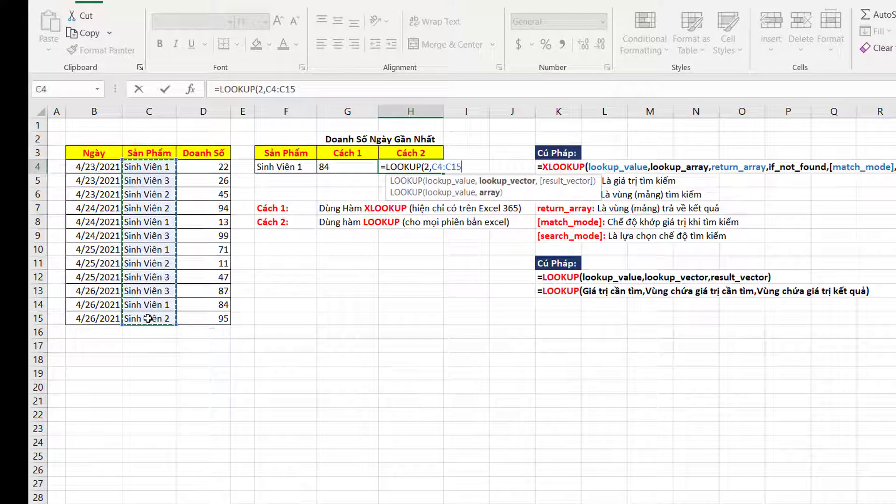
{"action": "type", "text": "+"}
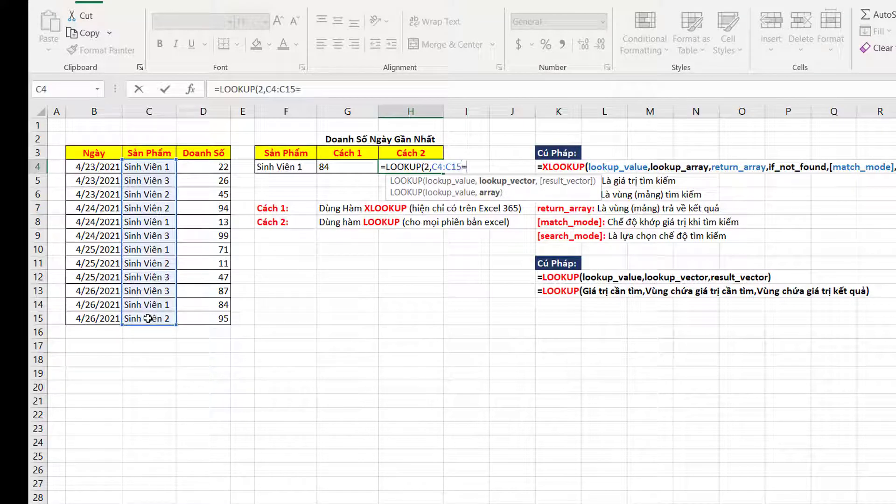
{"action": "left_click", "coordinate": [271, 167]}
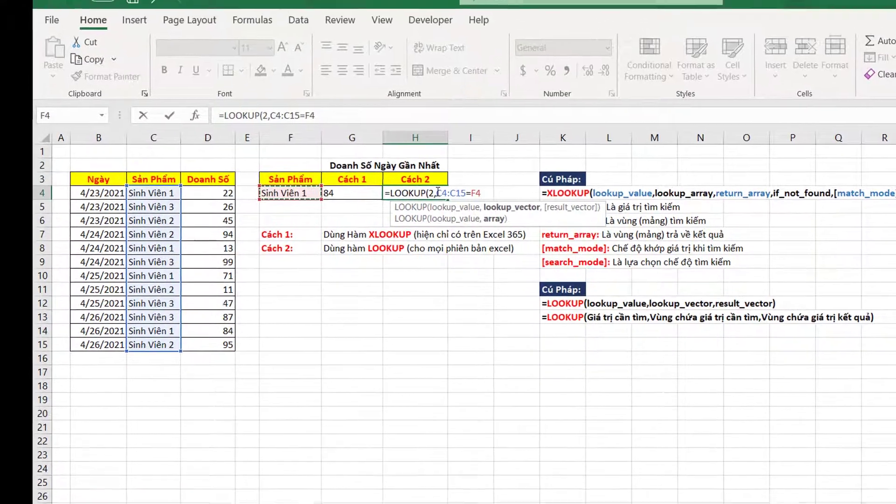
{"action": "left_click_drag", "start_coordinate": [438, 193], "coordinate": [485, 212]}
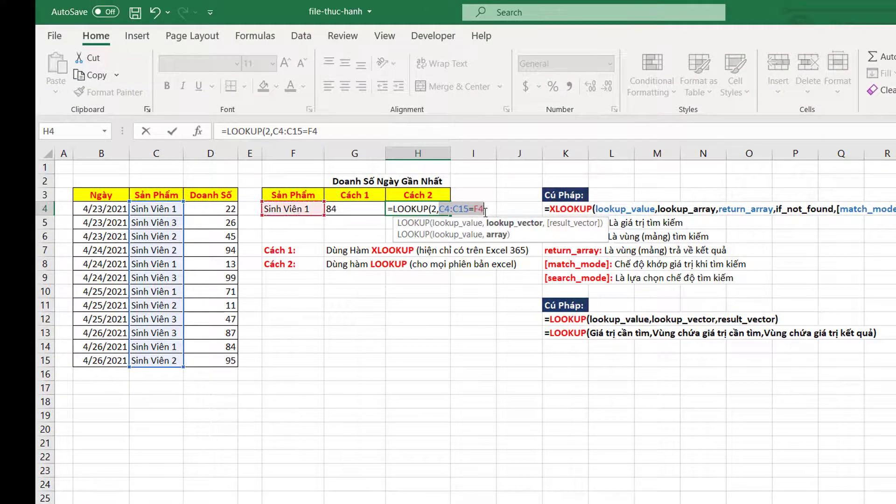
Step: Preview C4:C15=F4 as a TRUE/FALSE array with Calculate Now, then undo it
{"action": "left_click", "coordinate": [261, 34]}
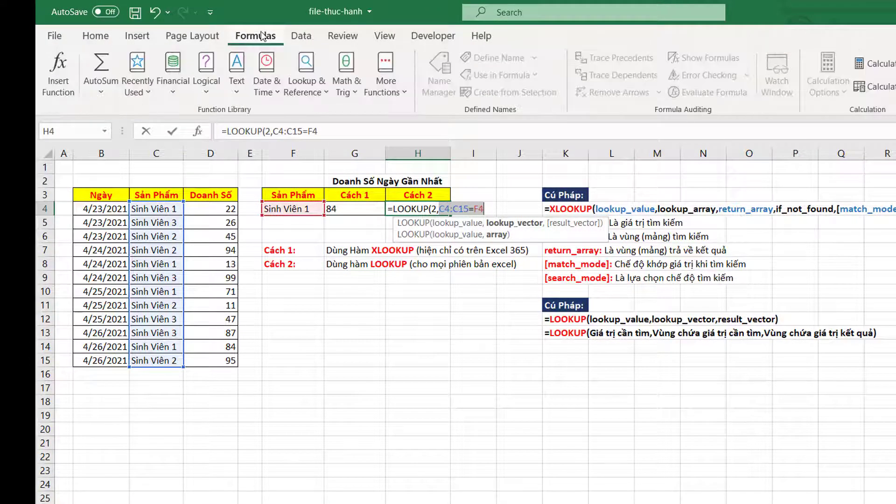
{"action": "left_click", "coordinate": [888, 69]}
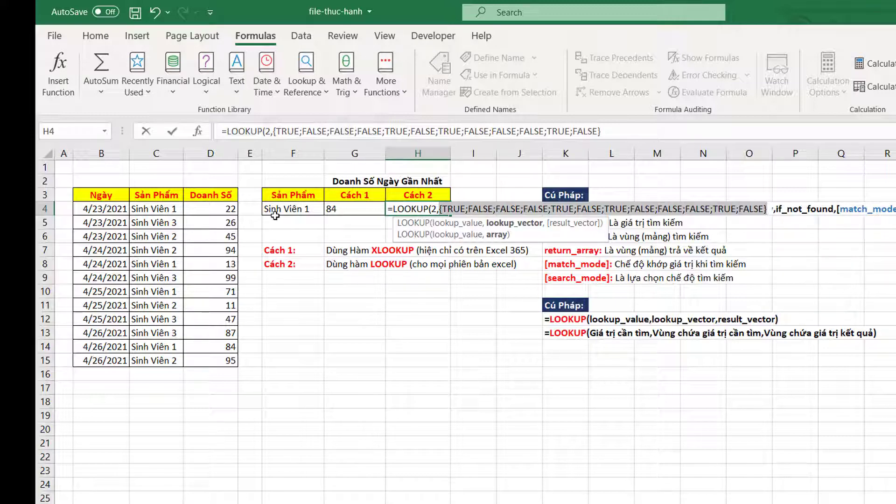
{"action": "key", "text": "ctrl+z"}
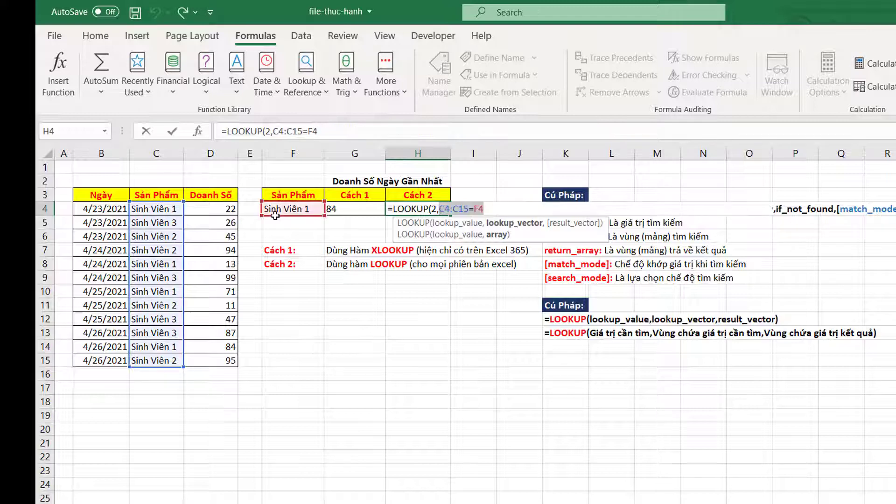
Step: Rewrite it as 1/(C4:C15=F4) and preview the array of 1s and #DIV/0! errors
{"action": "left_click", "coordinate": [484, 206]}
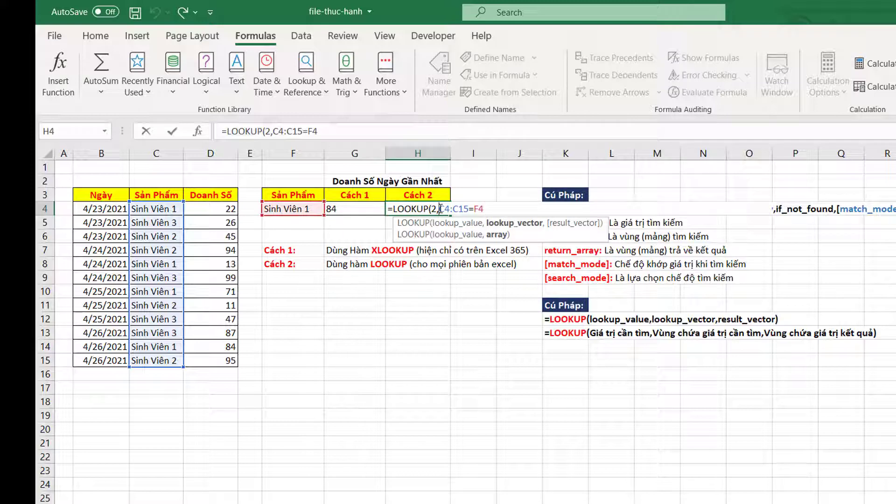
{"action": "type", "text": "1/("}
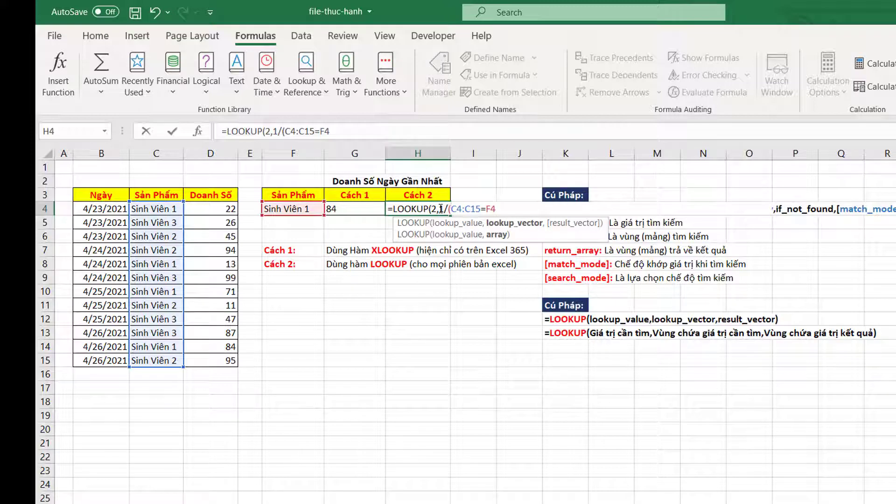
{"action": "left_click", "coordinate": [497, 208]}
{"action": "type", "text": ")"}
{"action": "left_click_drag", "start_coordinate": [442, 209], "coordinate": [499, 209]}
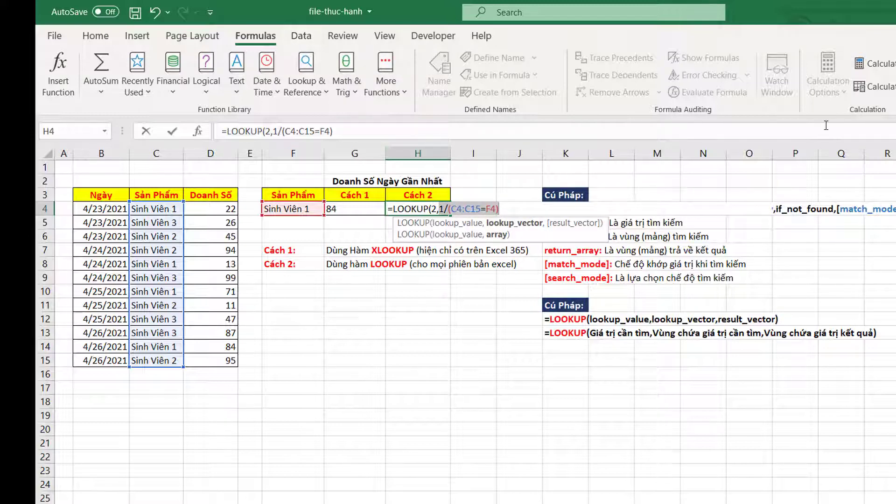
{"action": "left_click", "coordinate": [885, 65]}
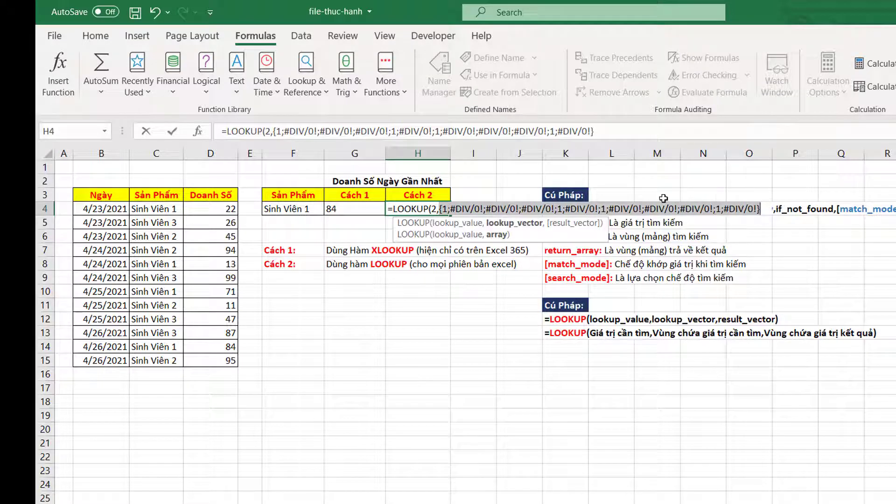
Step: Restore the formula and add D4:D15 as result vector, completing =LOOKUP(2,1/(C4:C15=F4),D4:D15) = 84
{"action": "key", "text": "ctrl+z"}
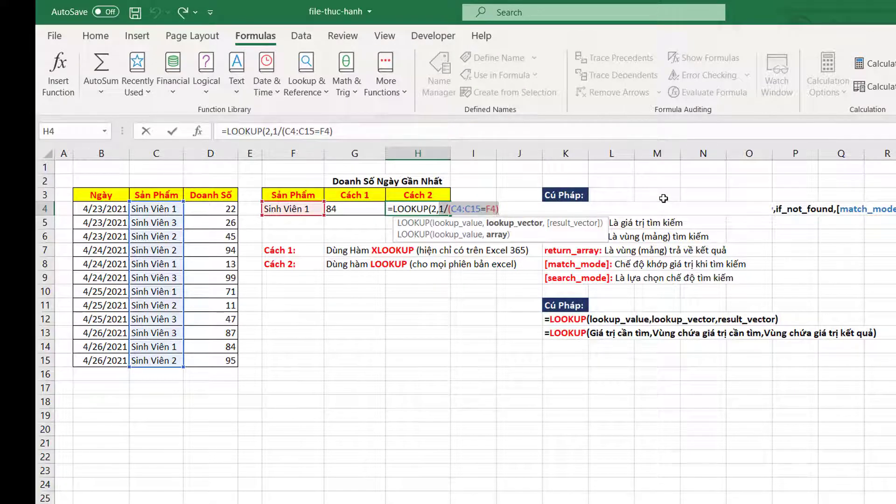
{"action": "type", "text": ",,"}
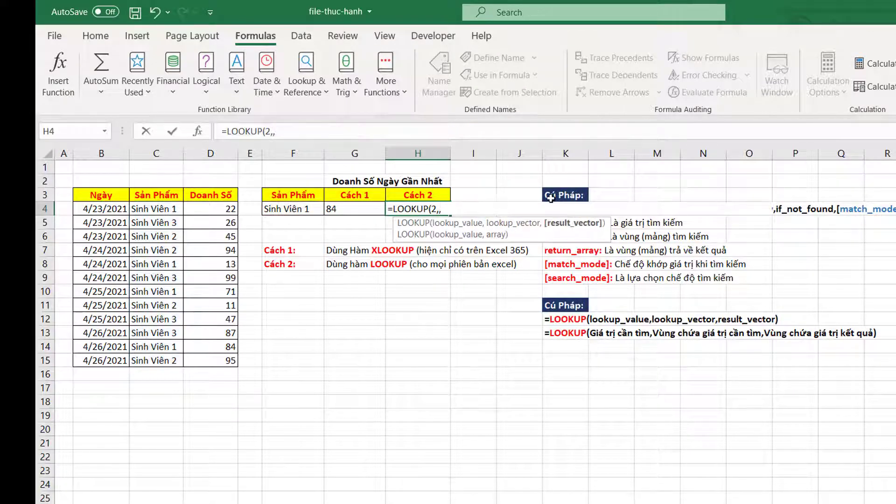
{"action": "key", "text": "ctrl+z"}
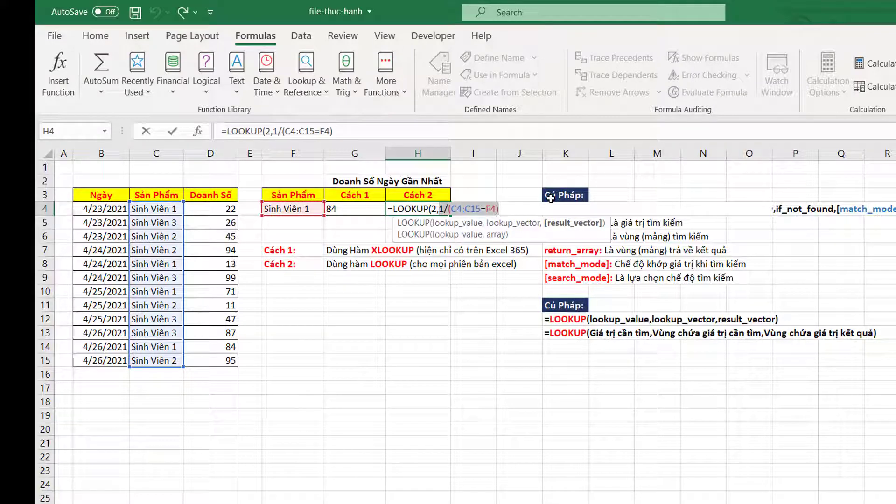
{"action": "left_click", "coordinate": [508, 213]}
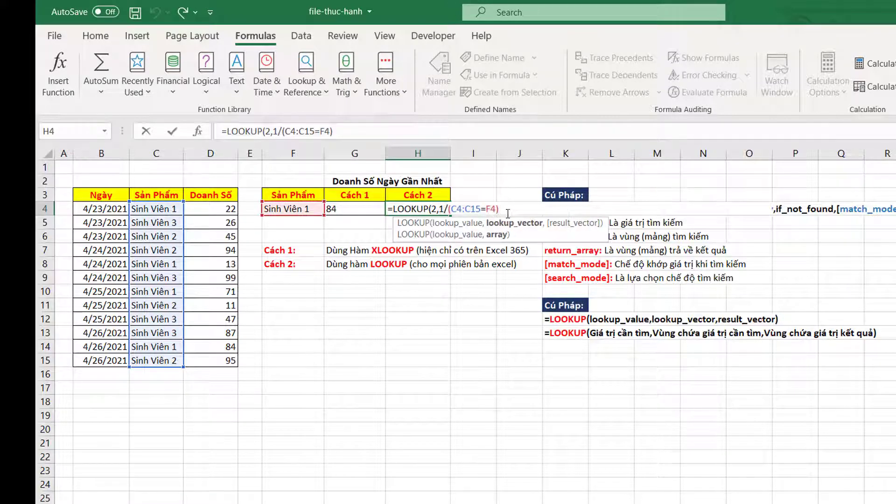
{"action": "type", "text": ","}
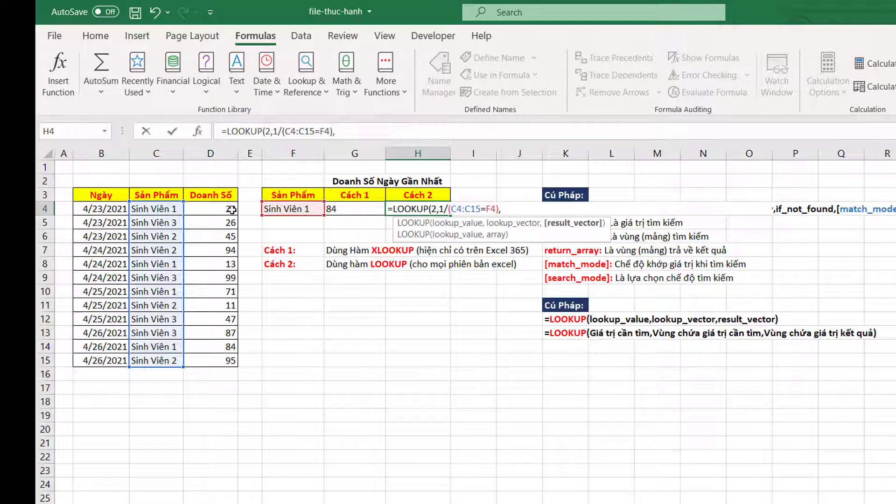
{"action": "left_click", "coordinate": [211, 209]}
{"action": "left_click_drag", "start_coordinate": [211, 210], "coordinate": [220, 358]}
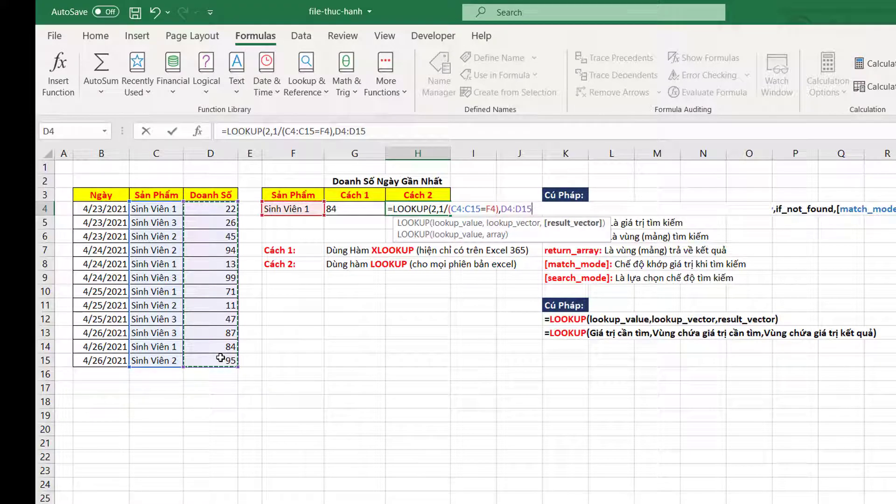
{"action": "key", "text": "Return"}
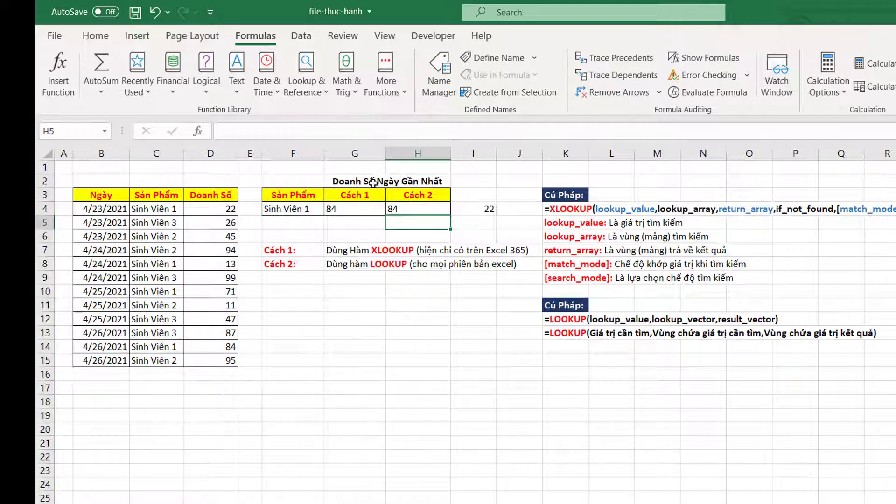
Step: Pick Sinh Viên 3 in F4 so both G4 and H4 return 87
{"action": "left_click", "coordinate": [293, 209]}
{"action": "left_click", "coordinate": [330, 208]}
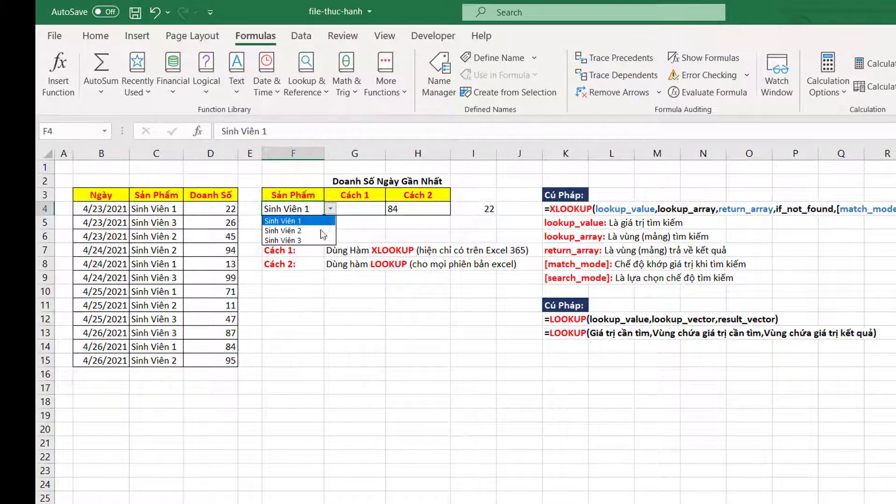
{"action": "left_click", "coordinate": [298, 240]}
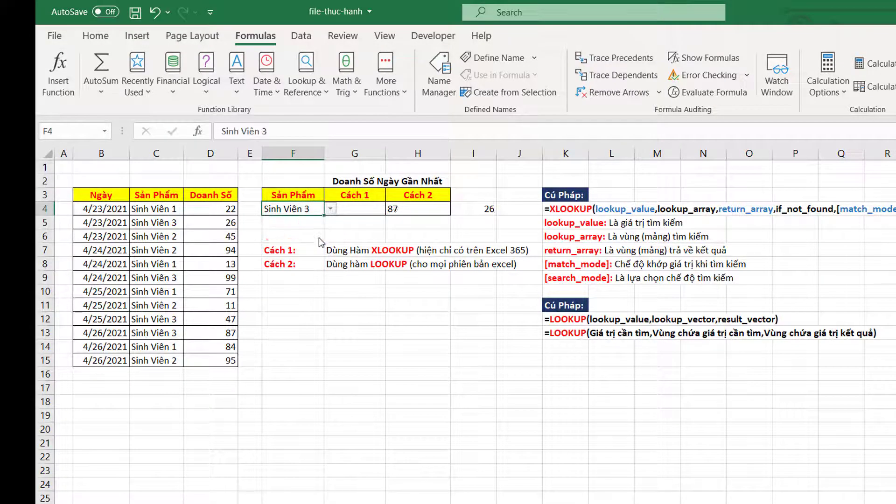
{"action": "left_click", "coordinate": [375, 233]}
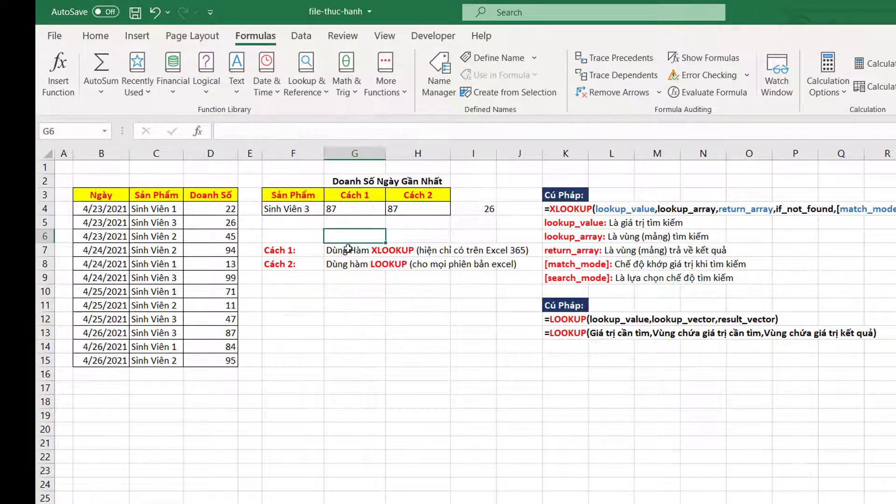
{"action": "left_click", "coordinate": [409, 213]}
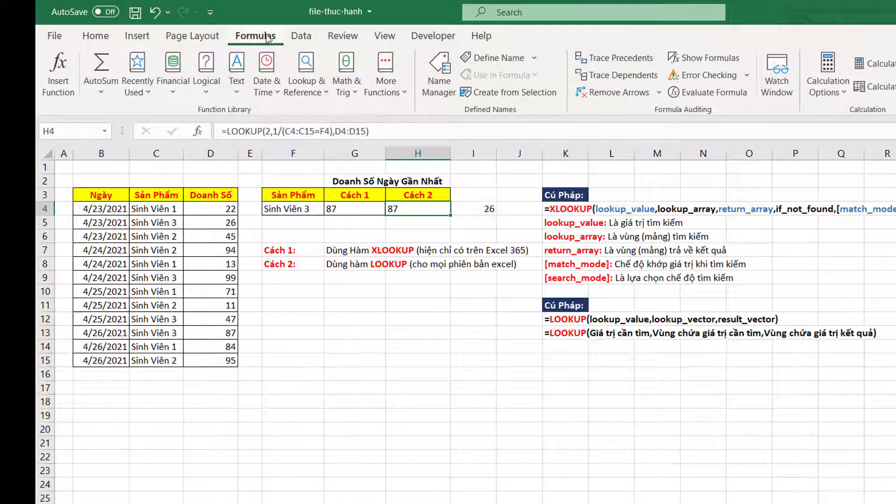
{"action": "left_click", "coordinate": [721, 96]}
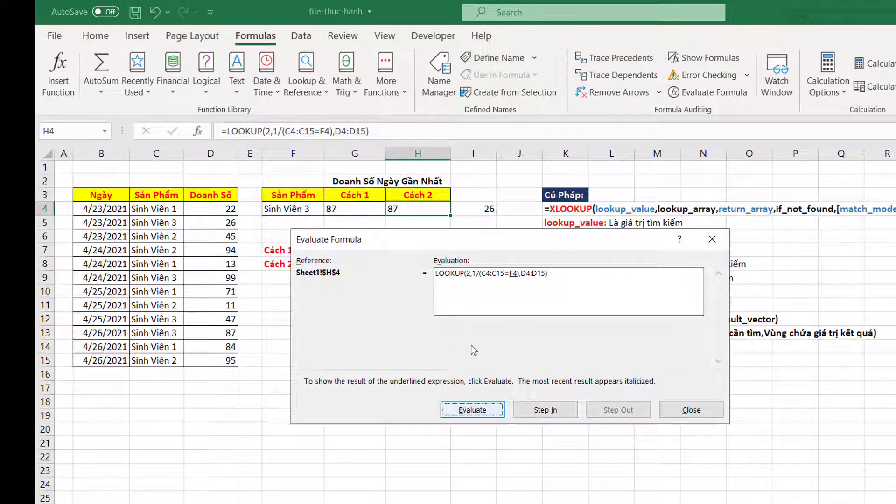
{"action": "left_click", "coordinate": [467, 412]}
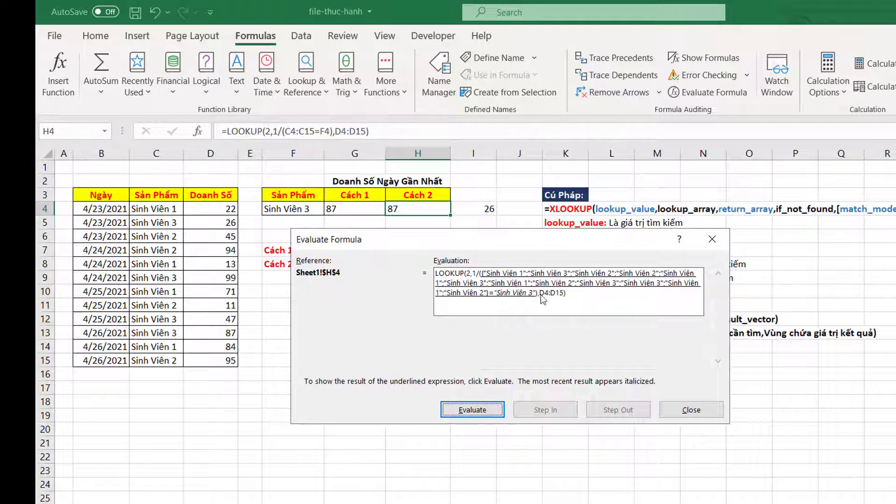
{"action": "left_click", "coordinate": [474, 408]}
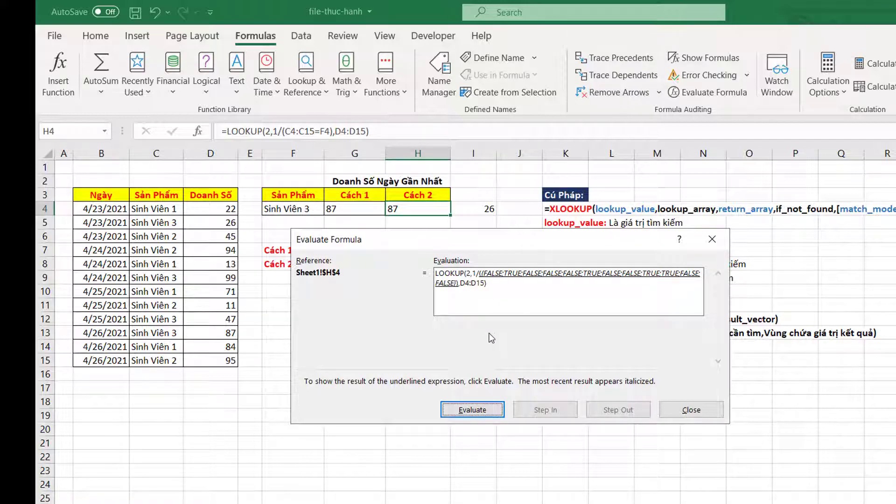
{"action": "left_click", "coordinate": [483, 415]}
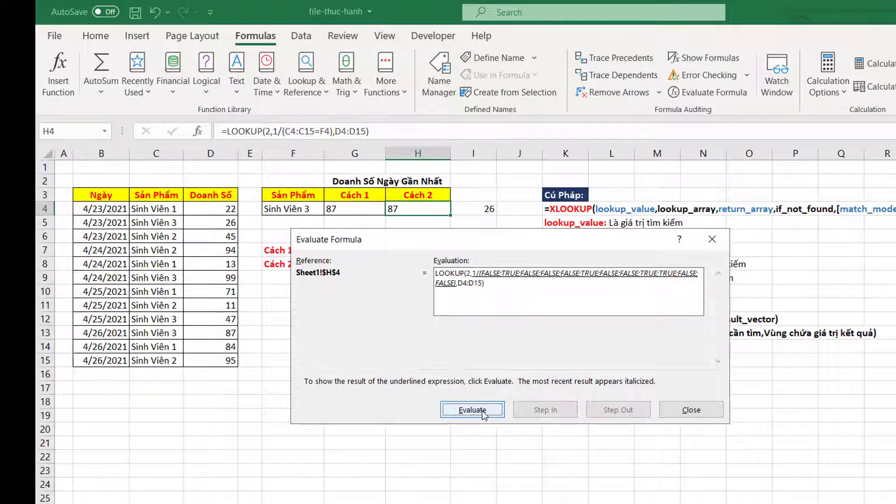
{"action": "left_click", "coordinate": [483, 413]}
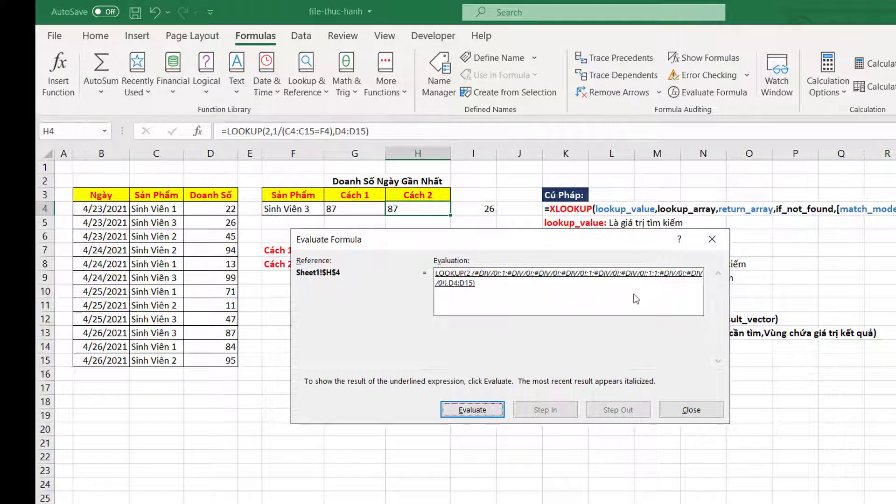
{"action": "left_click", "coordinate": [486, 410]}
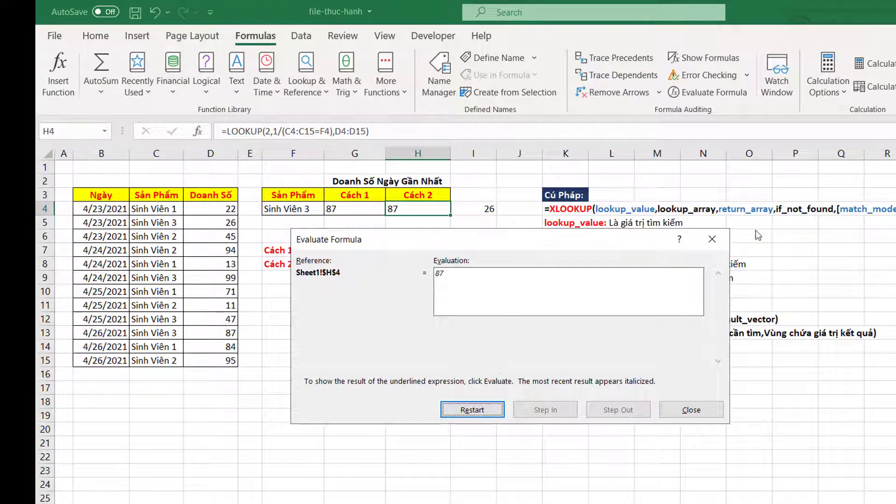
{"action": "left_click", "coordinate": [713, 239]}
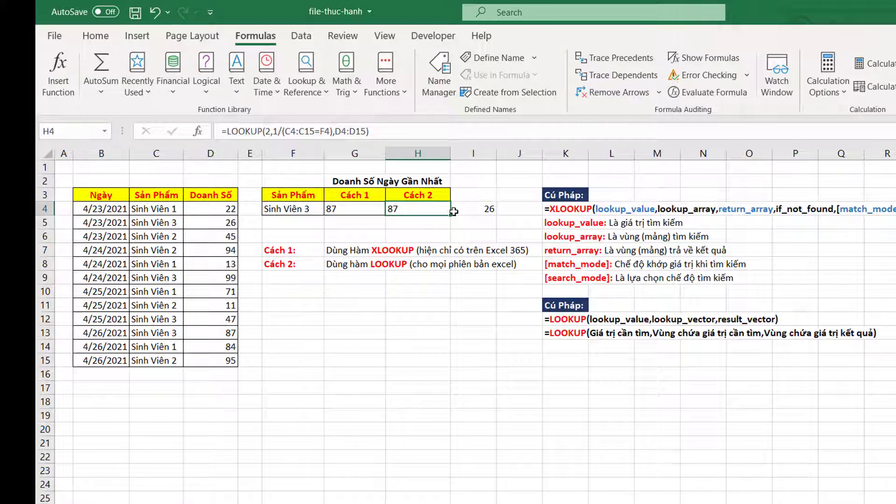
Step: Replace H4's LOOKUP value 2 with 3, then 1.1; the result stays 87
{"action": "double_click", "coordinate": [425, 209]}
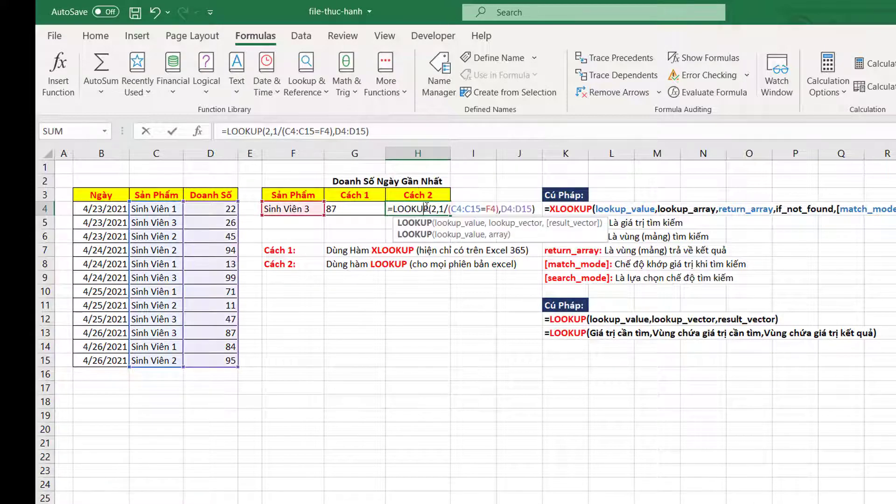
{"action": "left_click", "coordinate": [438, 208]}
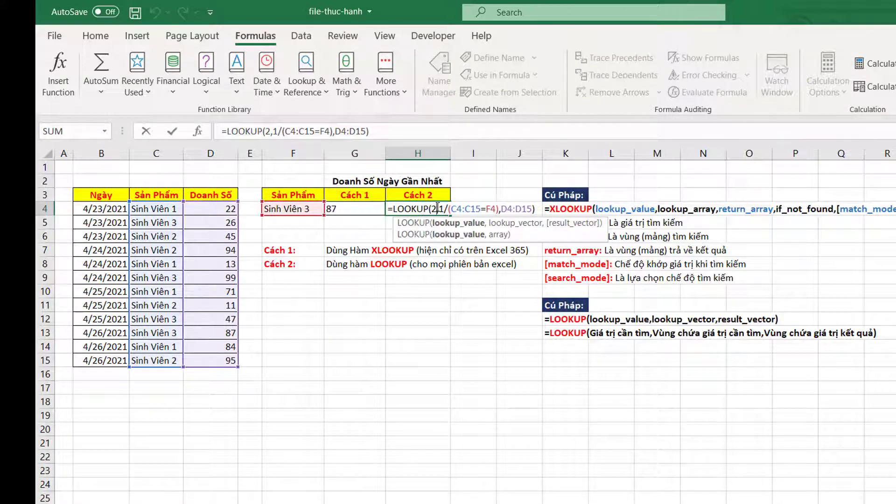
{"action": "key", "text": "BackSpace"}
{"action": "type", "text": "2"}
{"action": "key", "text": "Return"}
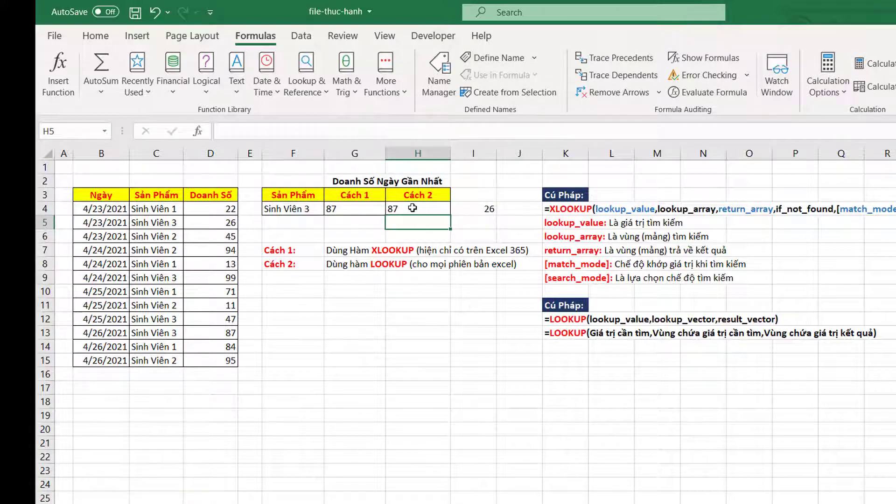
{"action": "double_click", "coordinate": [413, 209]}
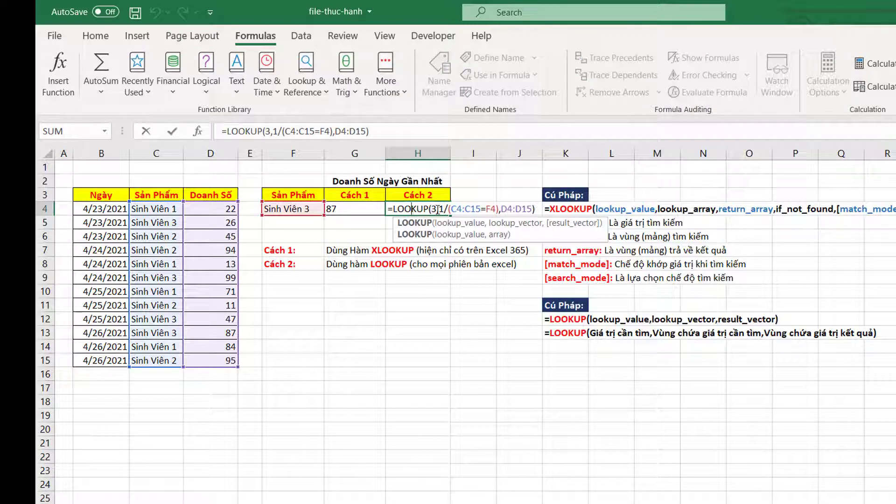
{"action": "left_click", "coordinate": [438, 208]}
{"action": "key", "text": "BackSpace"}
{"action": "type", "text": "1"}
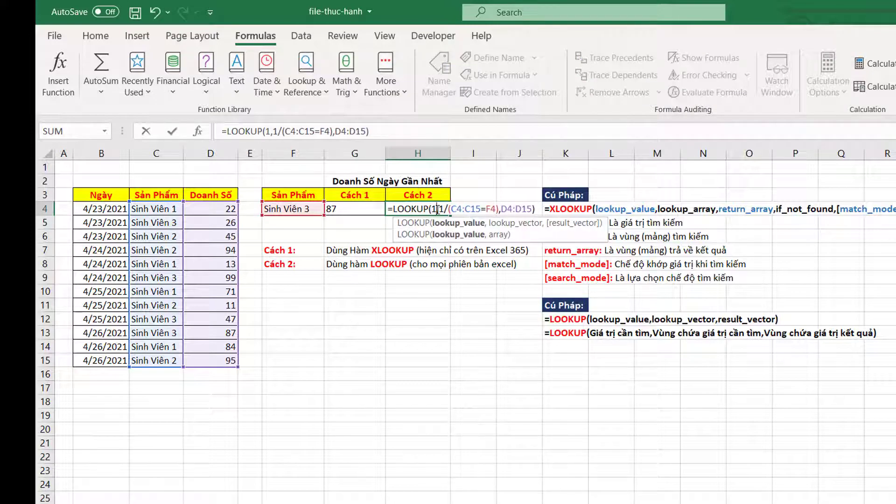
{"action": "type", "text": ".1"}
{"action": "key", "text": "Return"}
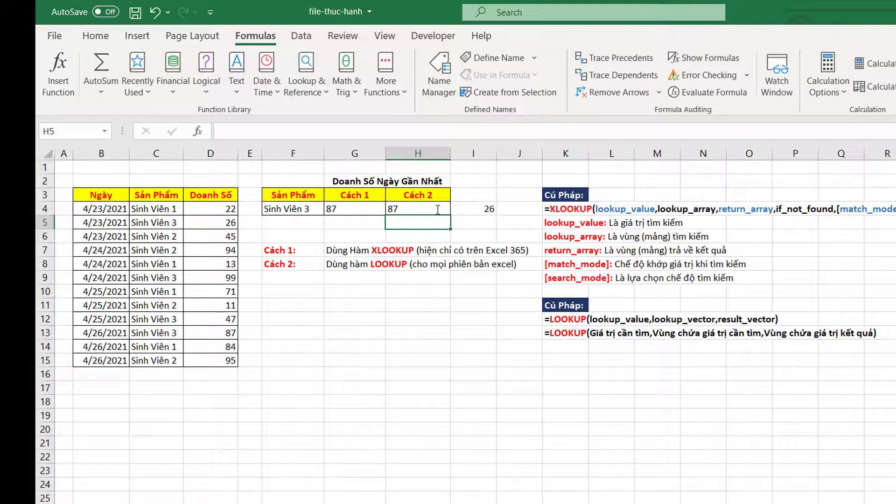